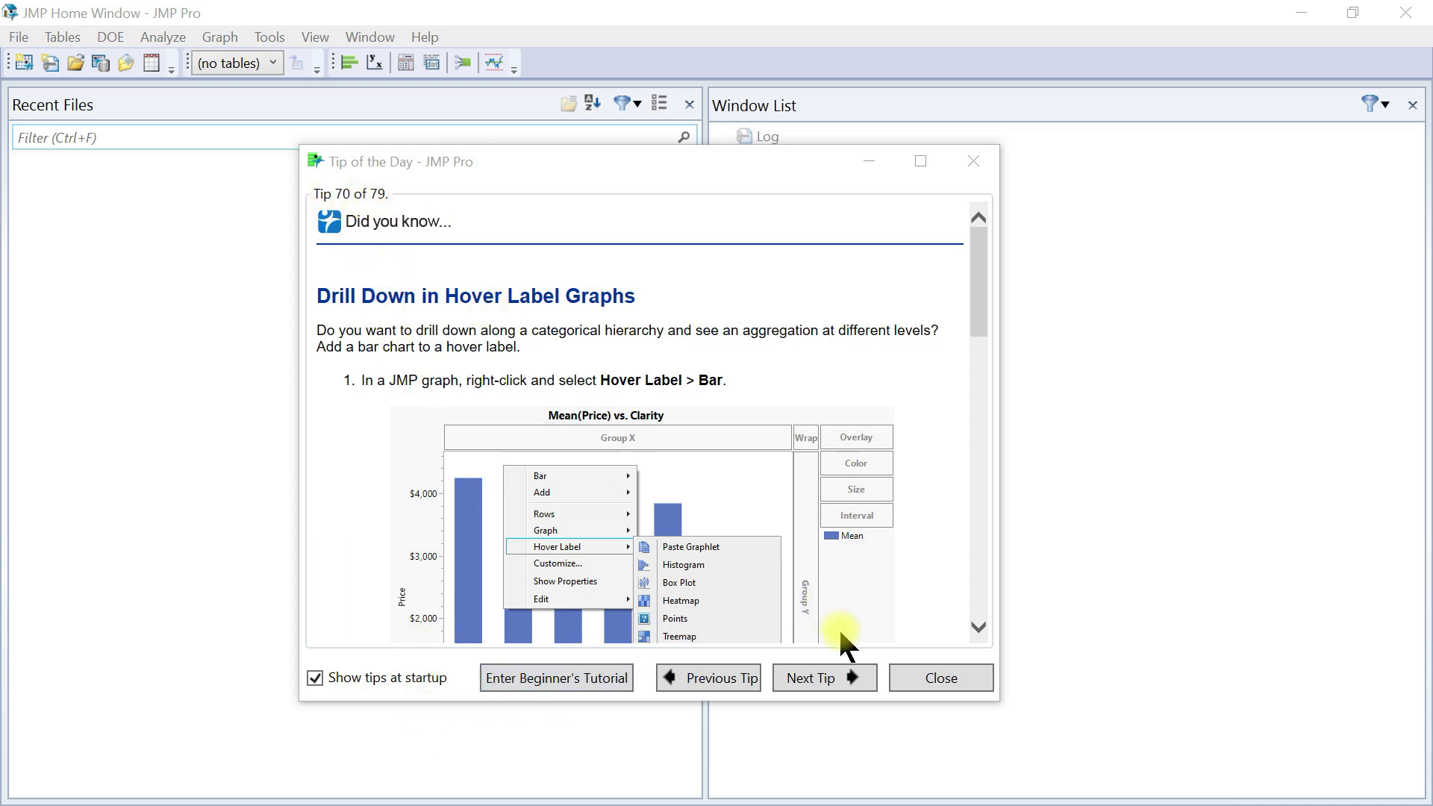
# - Page through the tips, turn off Show tips at startup, and close the Tip of the Day
pyautogui.click(831, 678)
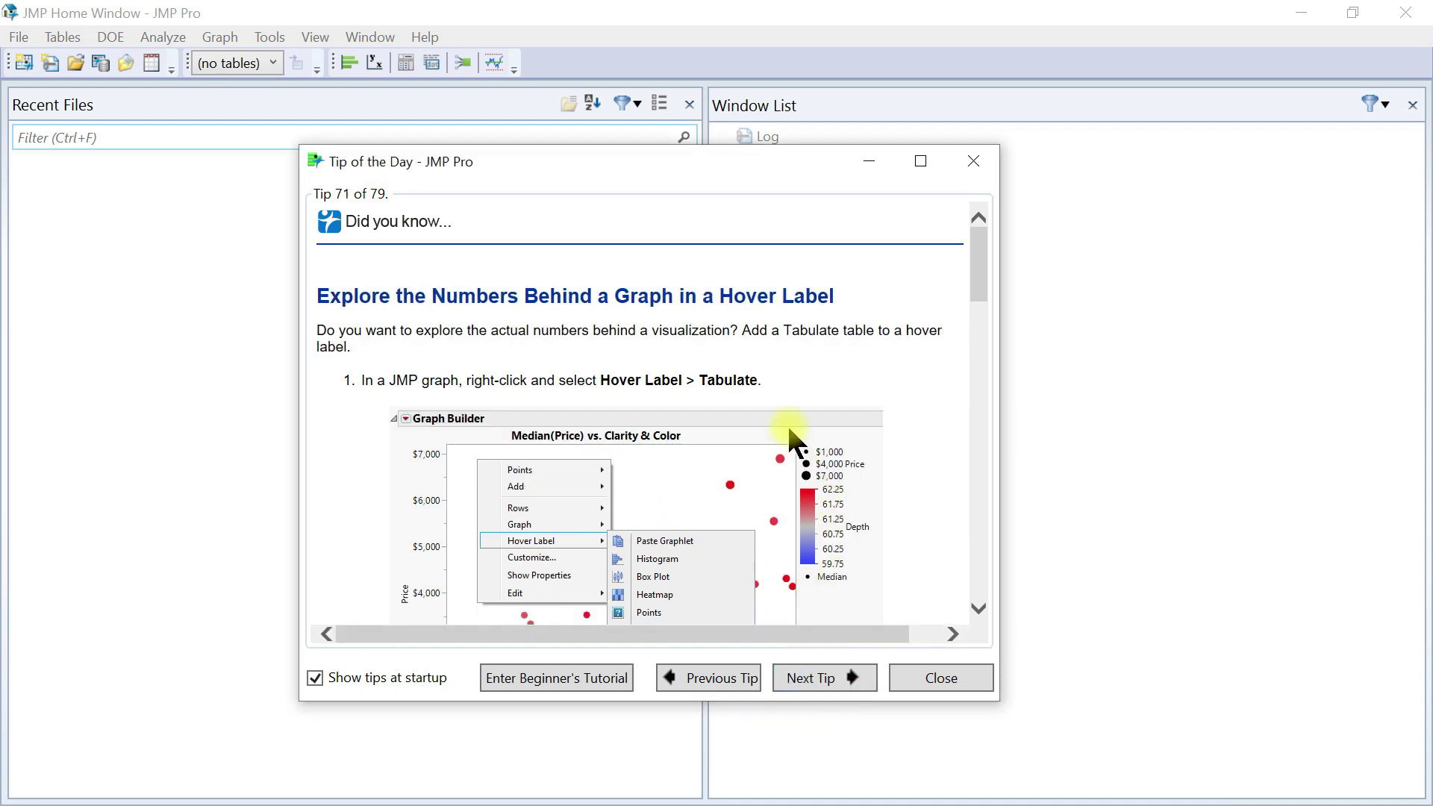
pyautogui.scroll(-10, 819, 504)
pyautogui.scroll(-8, 846, 568)
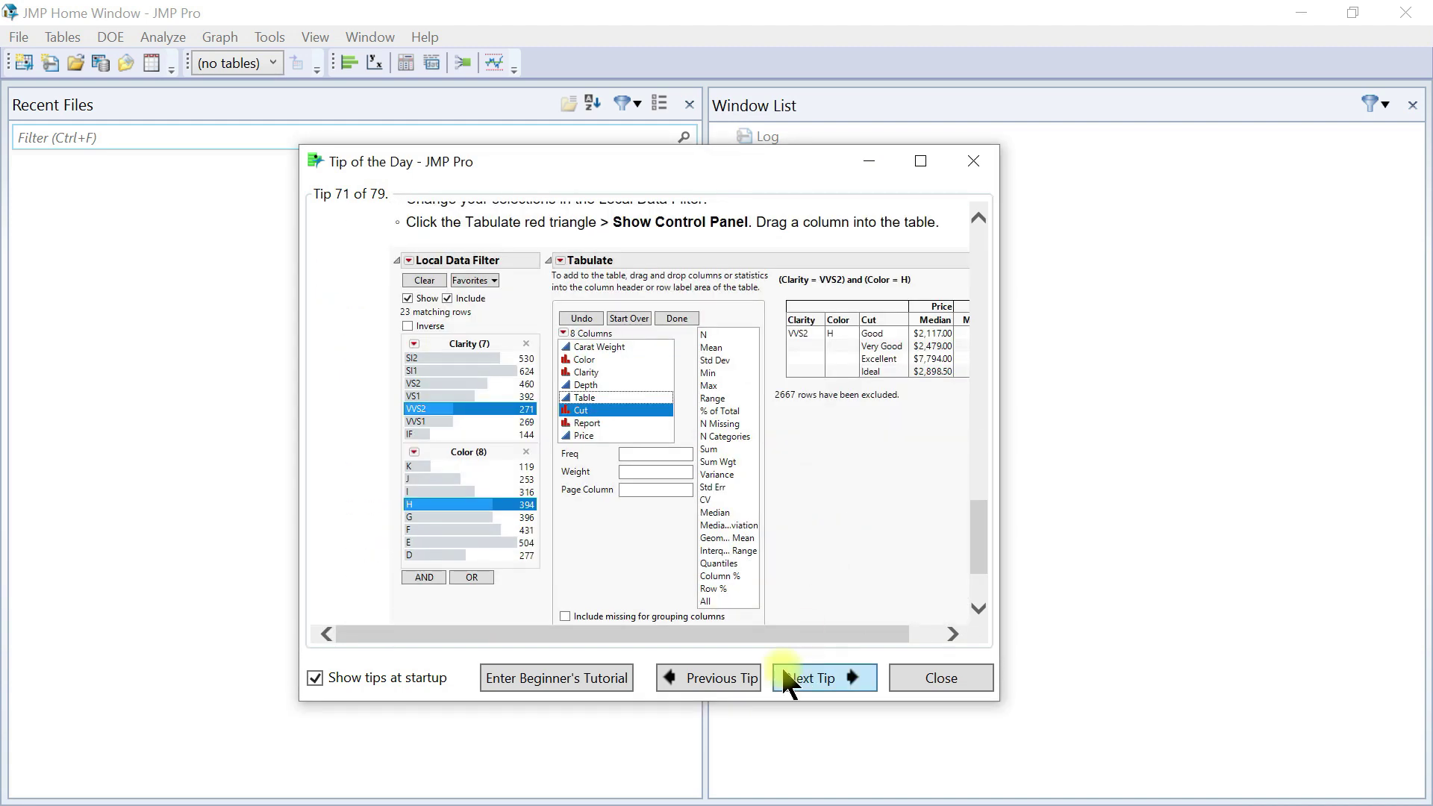
pyautogui.scroll(-10, 706, 441)
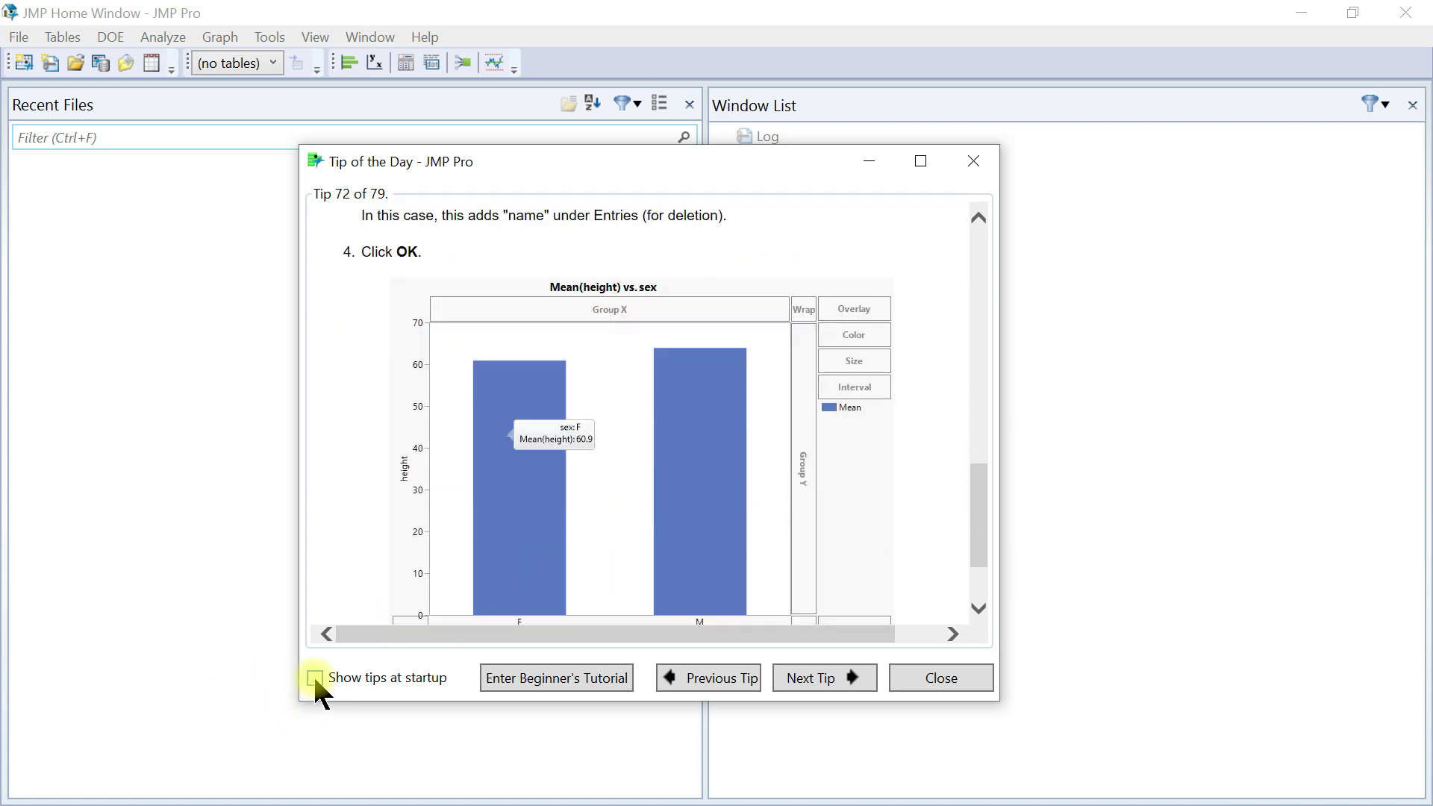
pyautogui.click(314, 677)
pyautogui.click(965, 674)
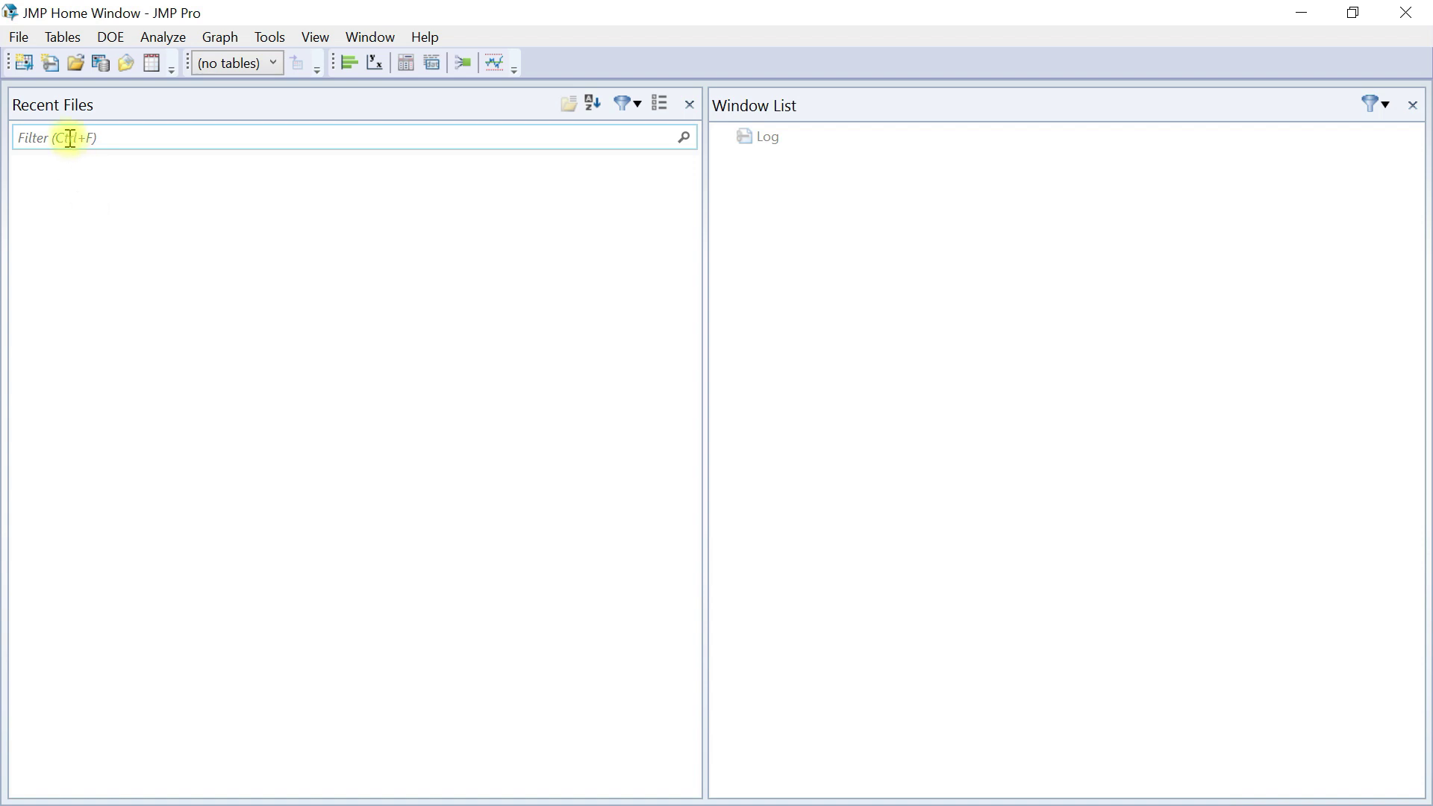
# - Create a new empty data table, move its Untitled window aside and minimize it
pyautogui.click(19, 42)
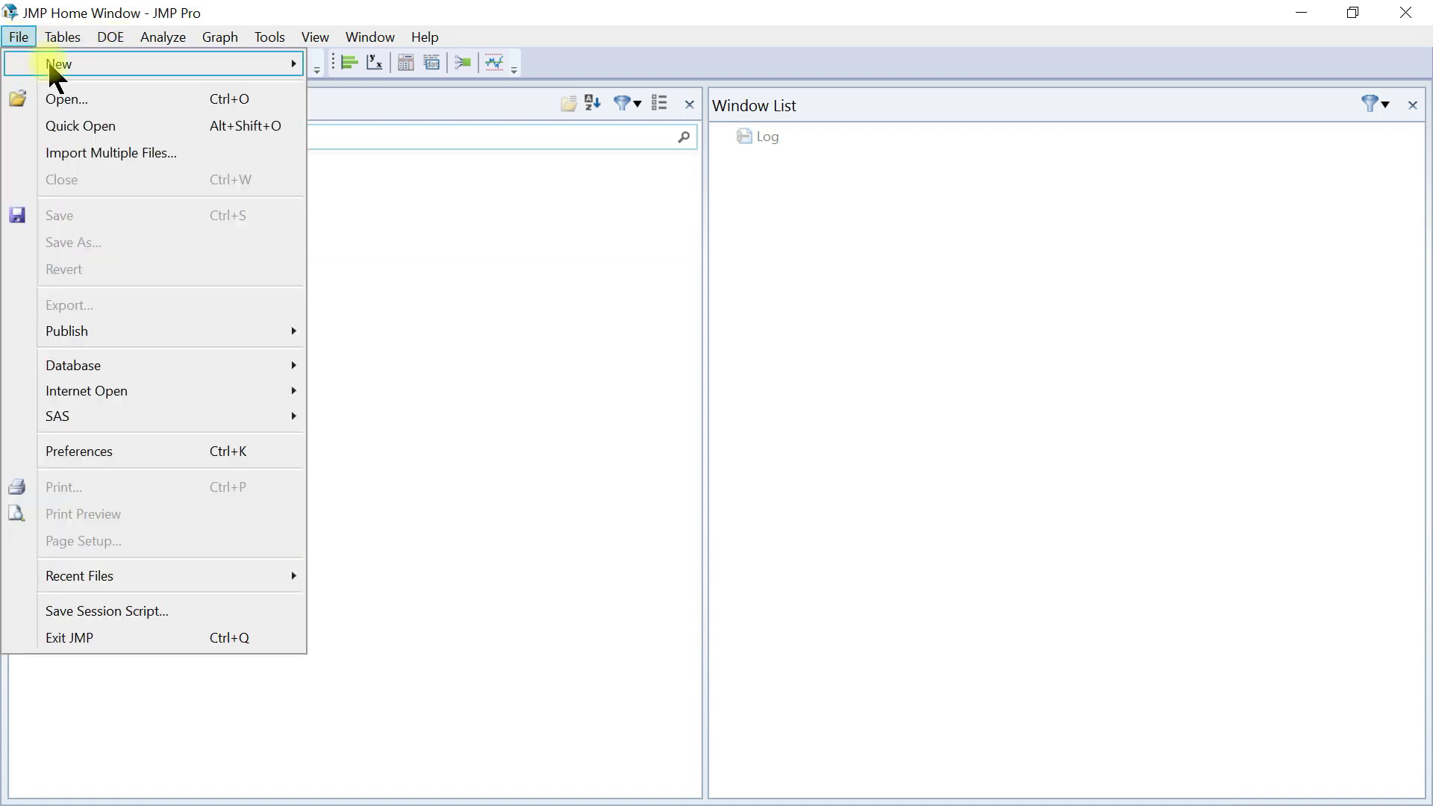
pyautogui.moveTo(75, 61)
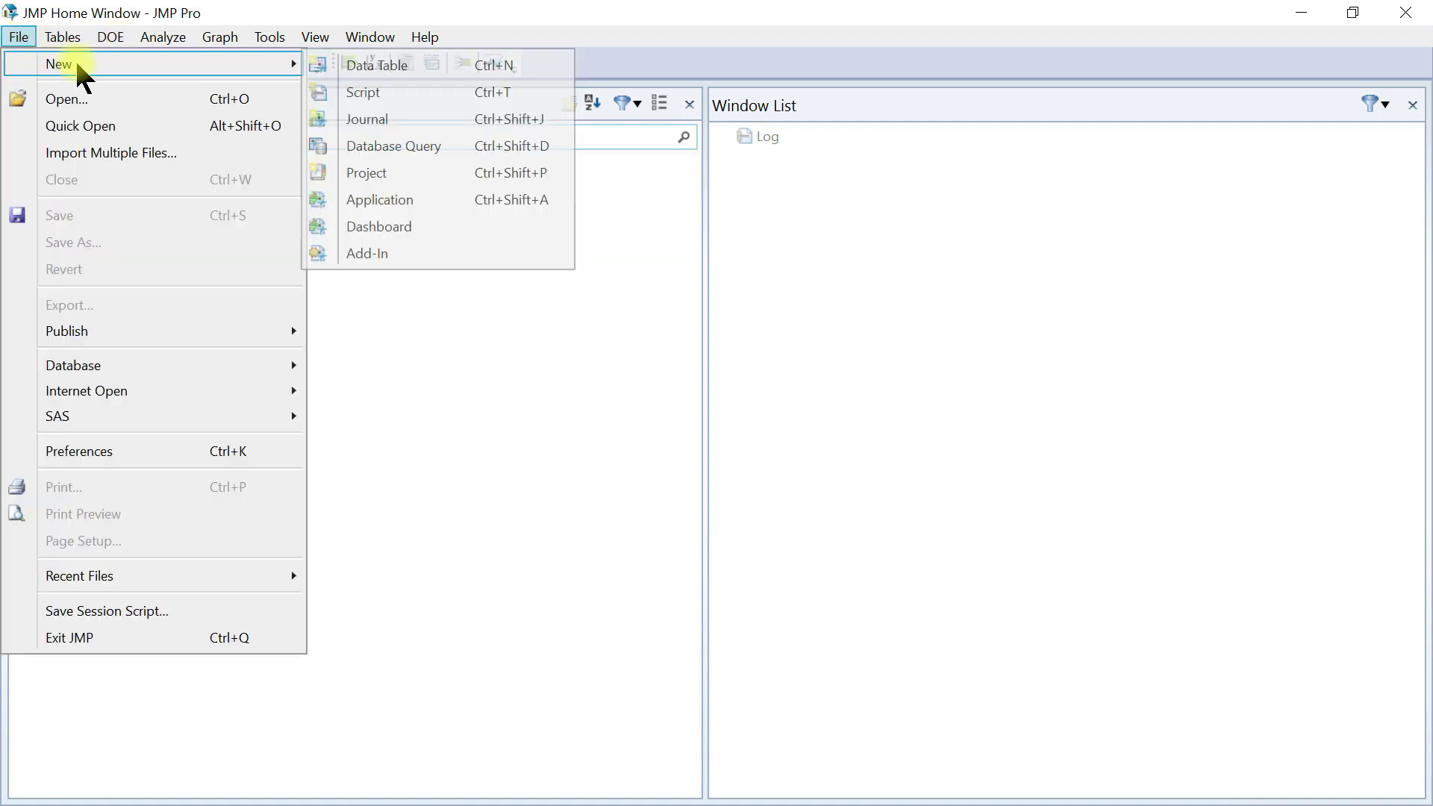
pyautogui.click(362, 71)
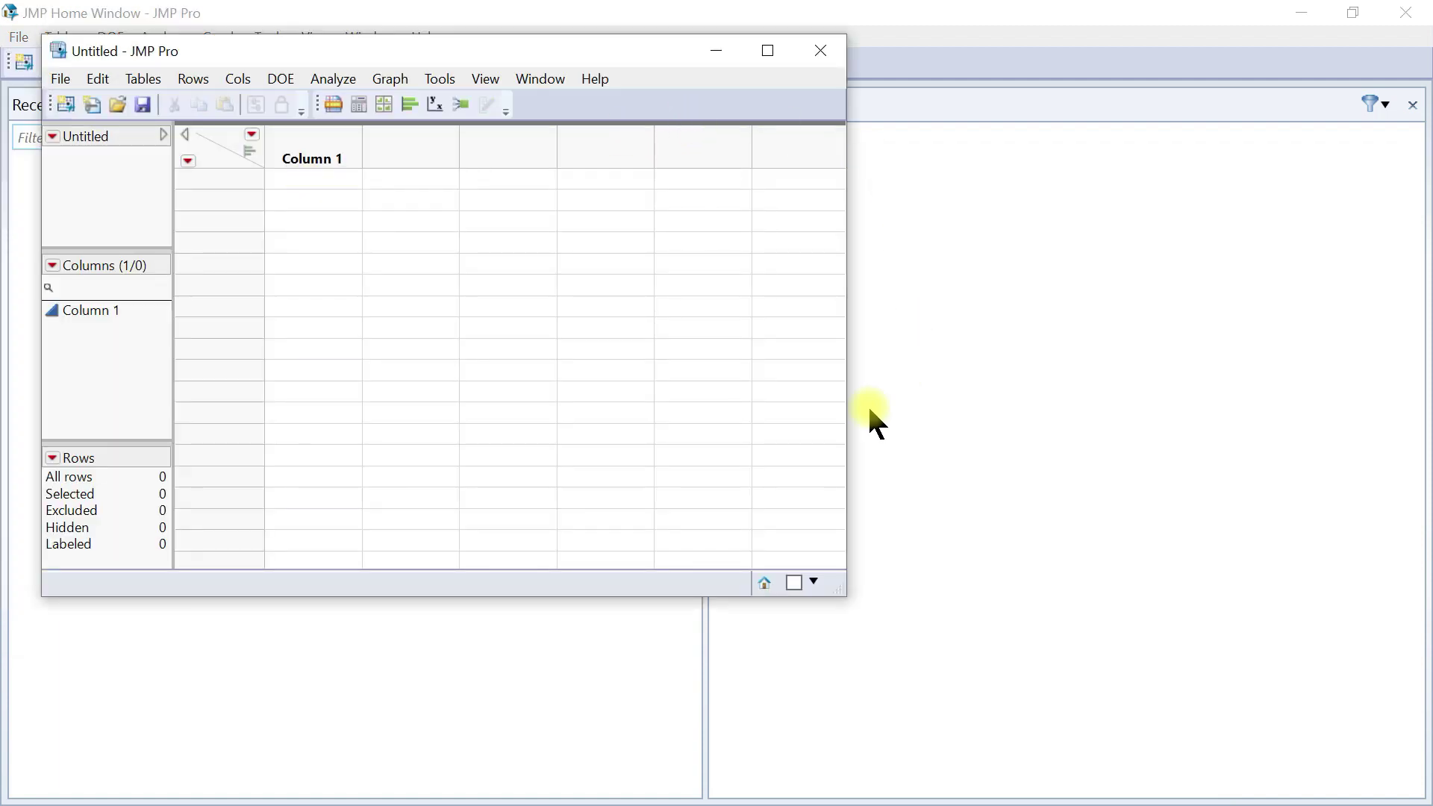
pyautogui.moveTo(280, 56); pyautogui.dragTo(609, 53)
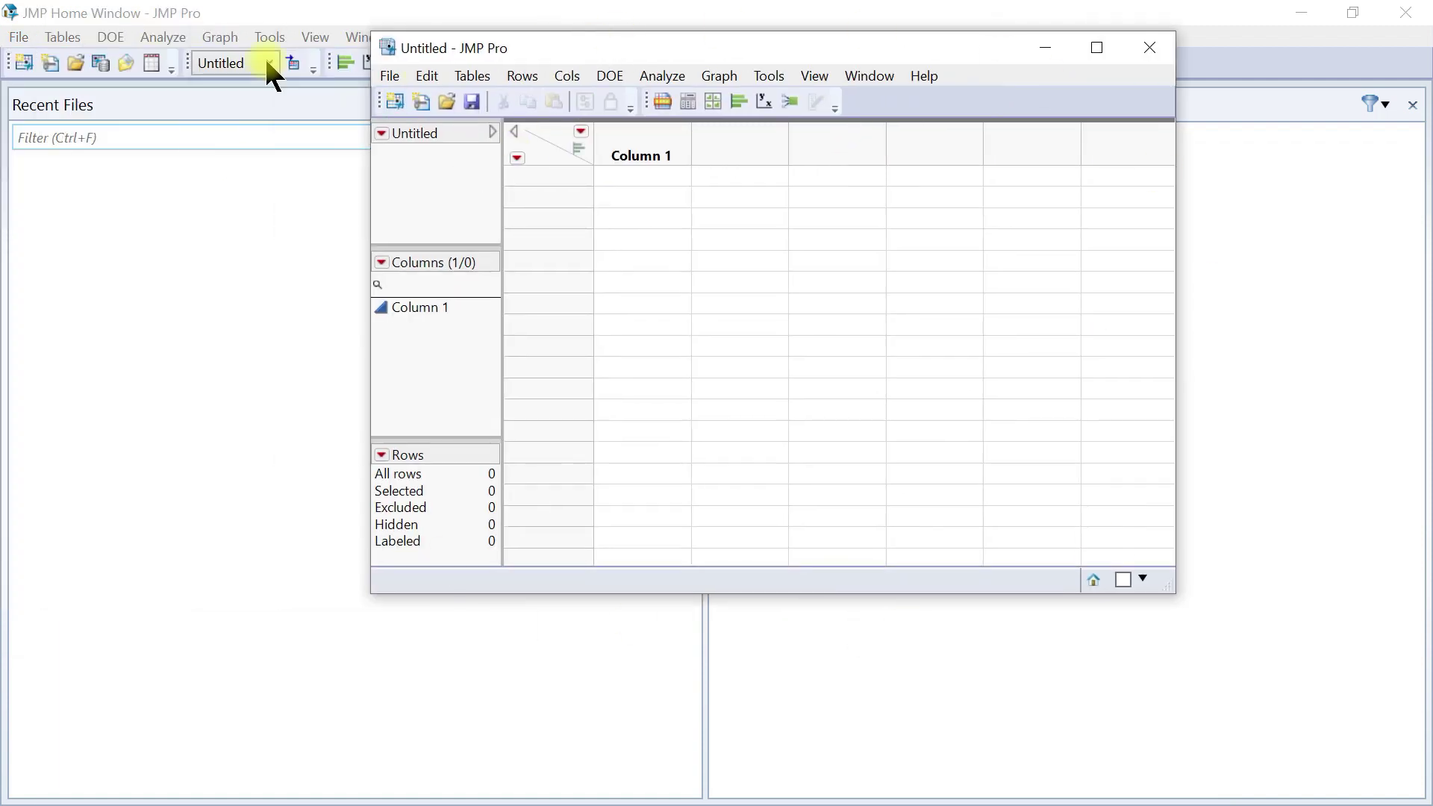
pyautogui.click(1044, 49)
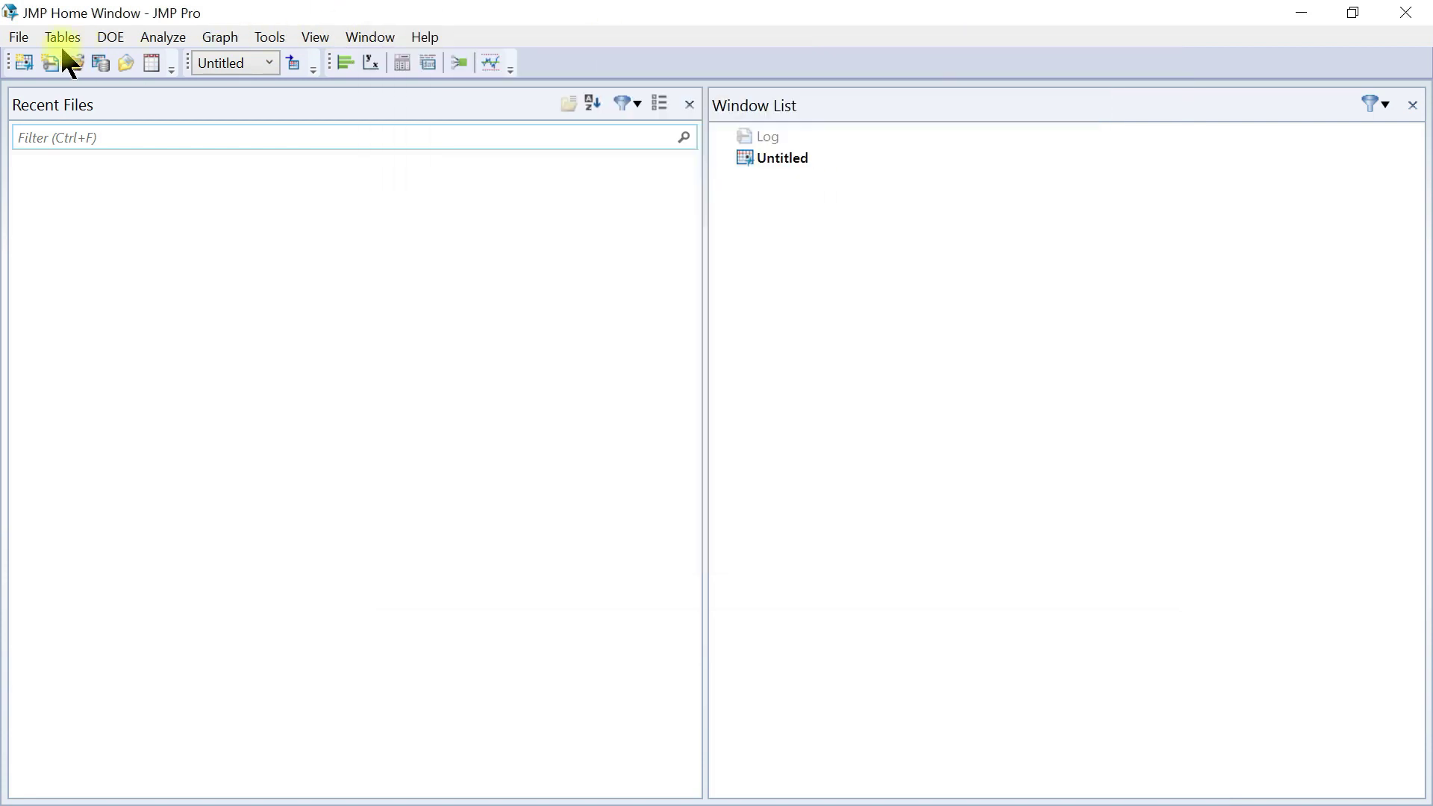
# - Browse the File menu's submenus and open the Preferences window
pyautogui.click(19, 37)
pyautogui.moveTo(99, 66)
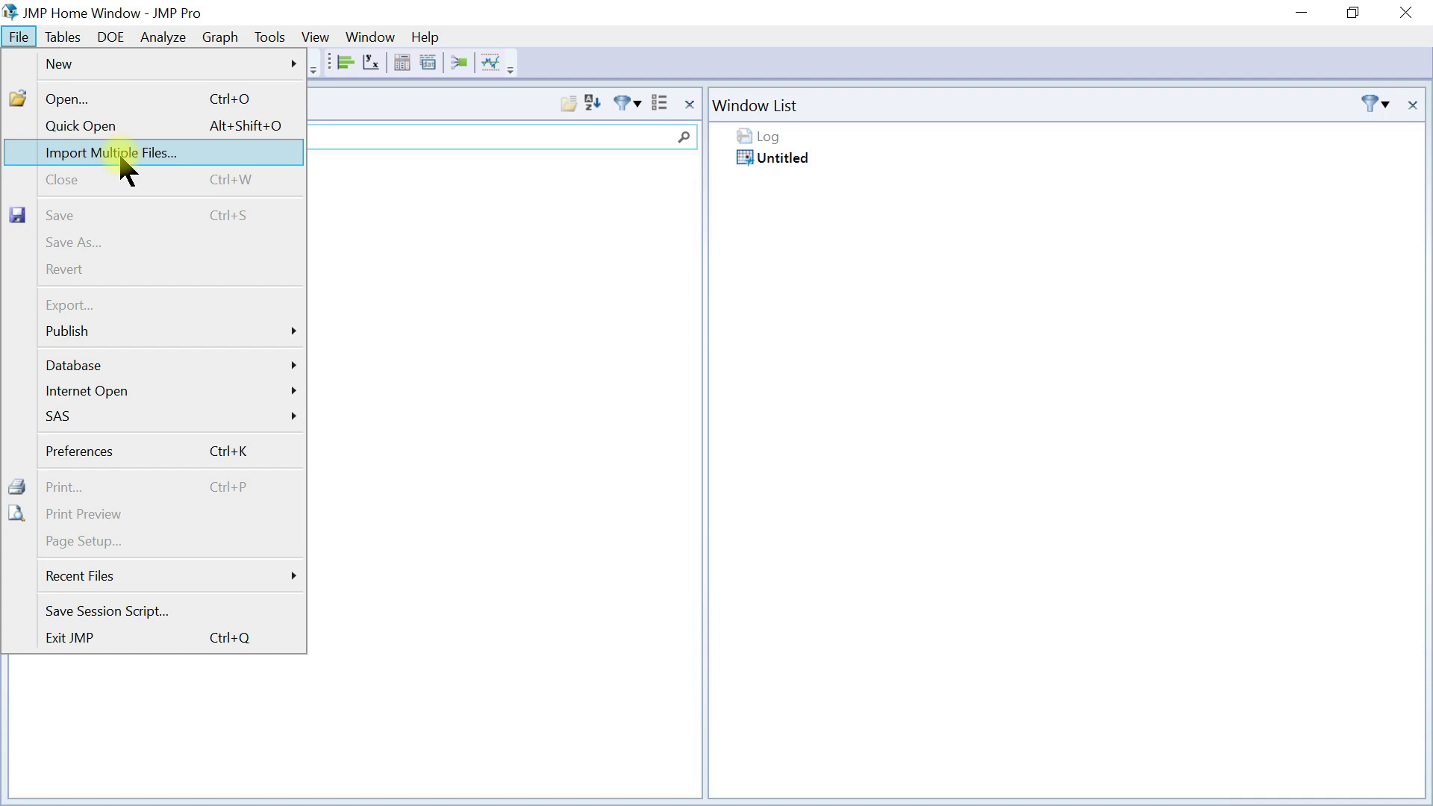
pyautogui.moveTo(136, 330)
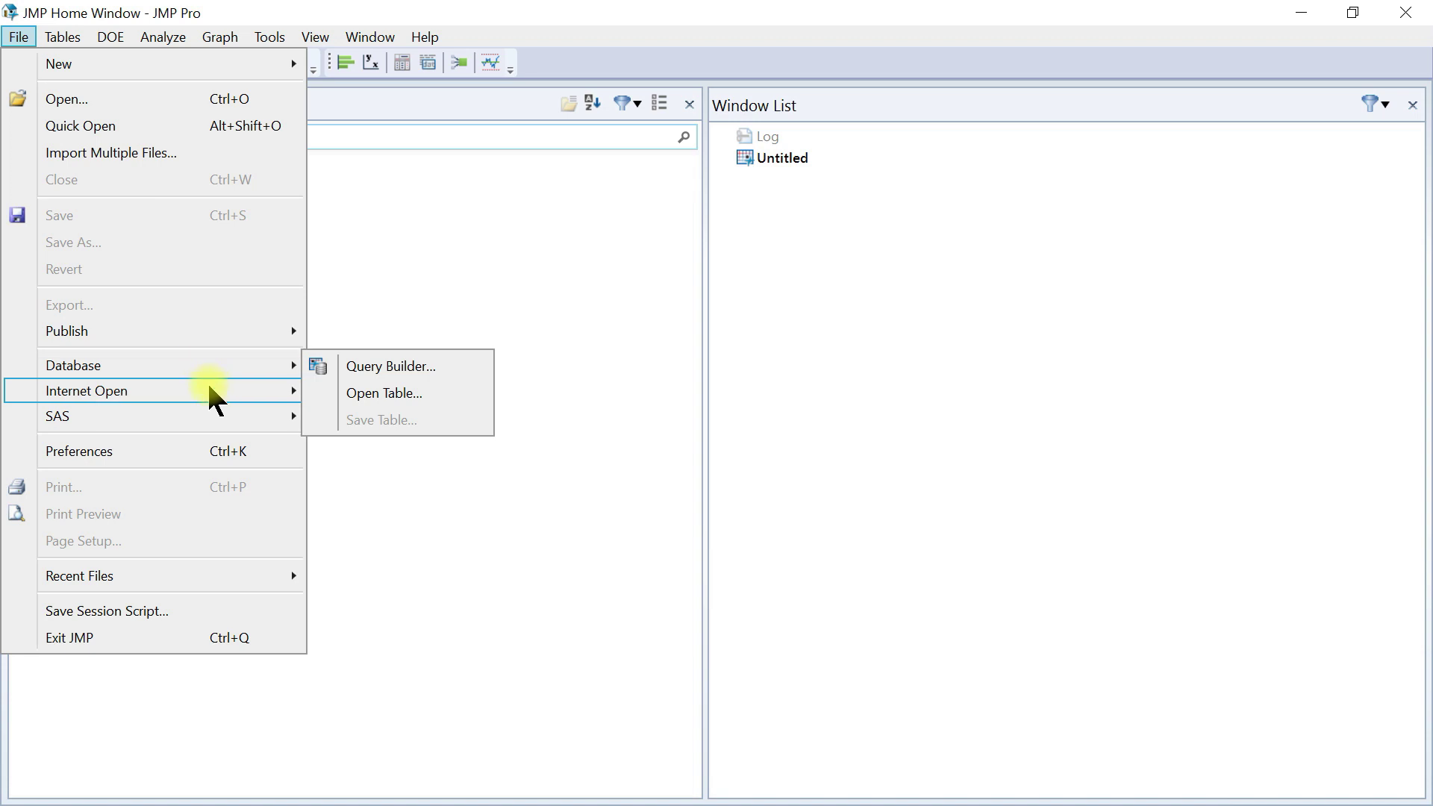
pyautogui.click(180, 447)
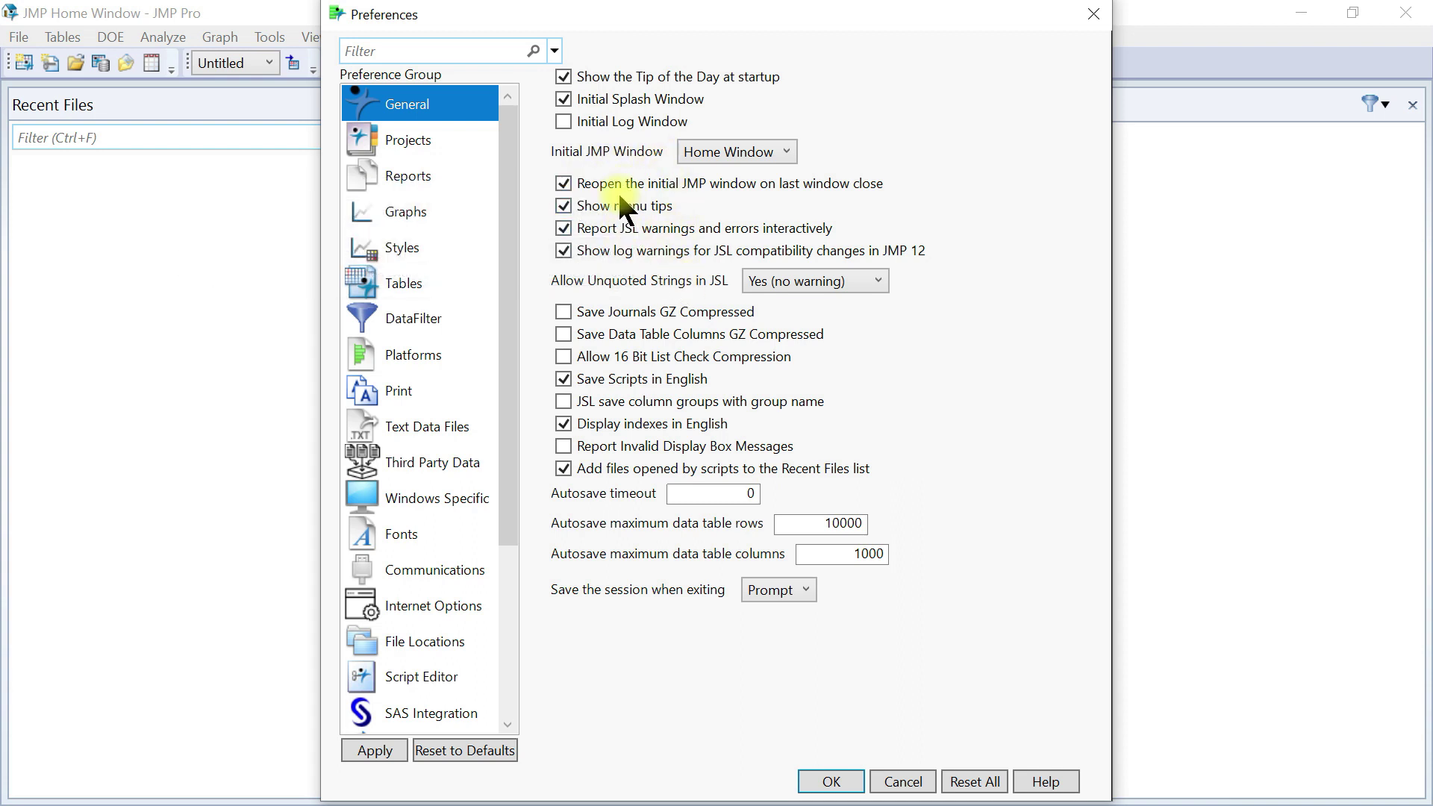
pyautogui.click(425, 139)
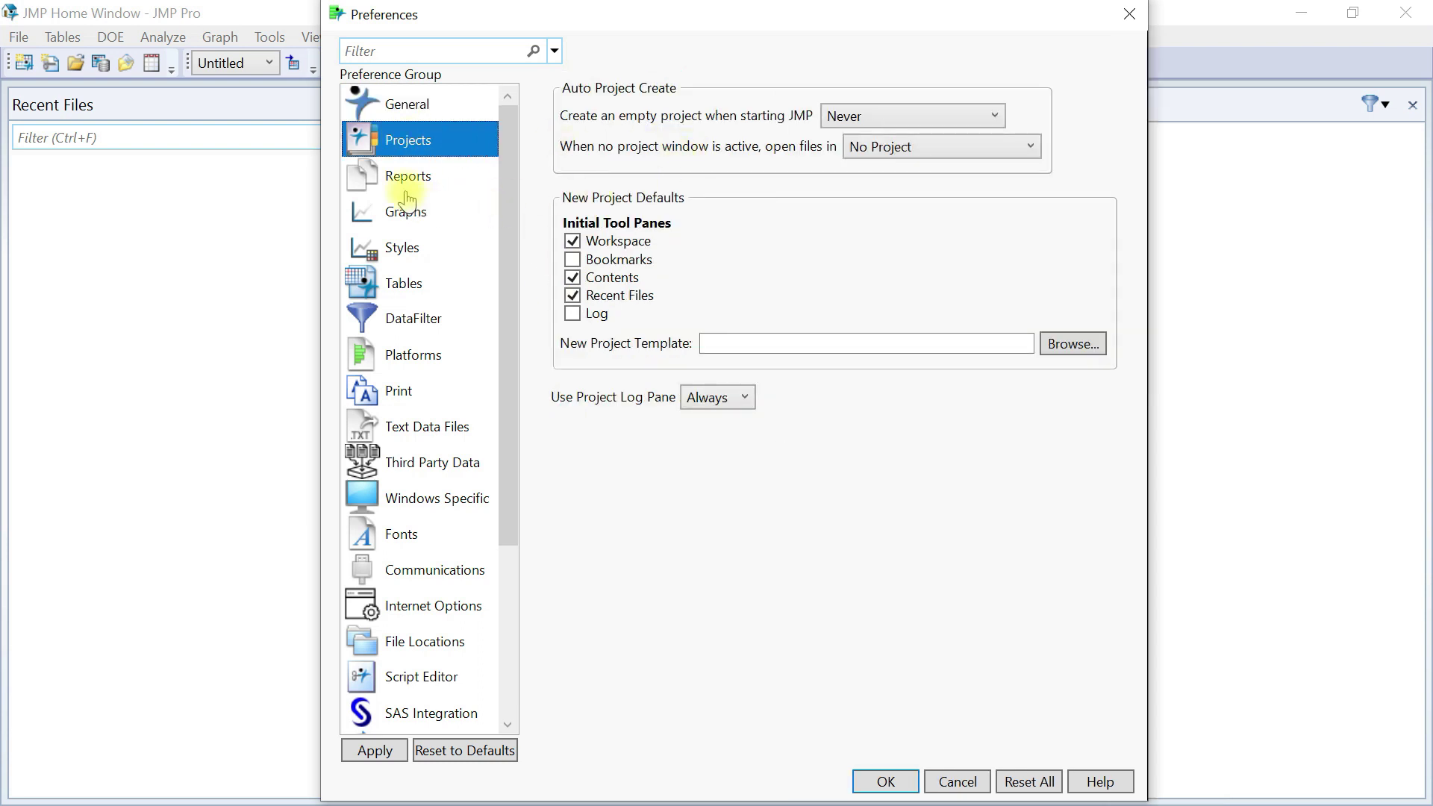
pyautogui.click(405, 179)
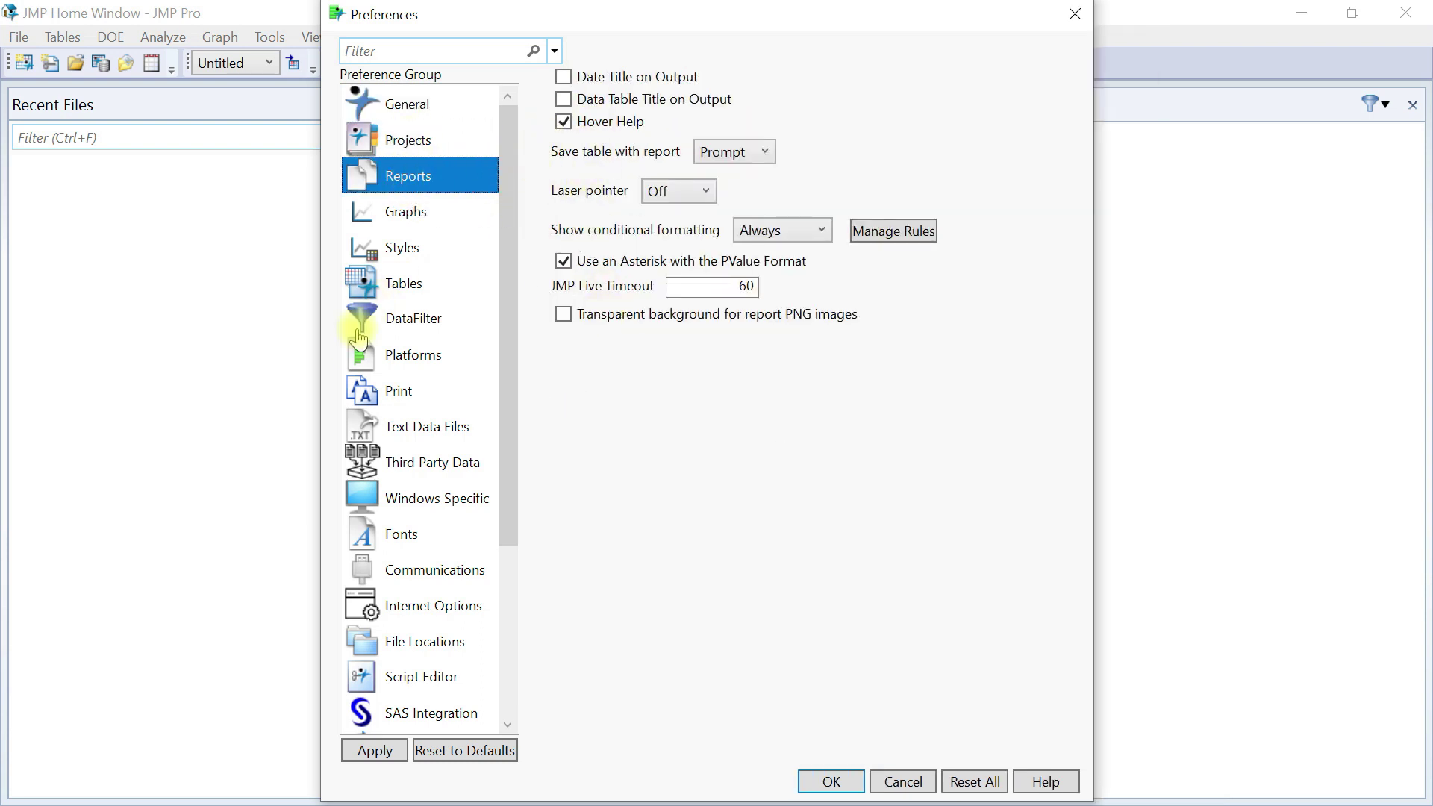
pyautogui.scroll(-7, 358, 336)
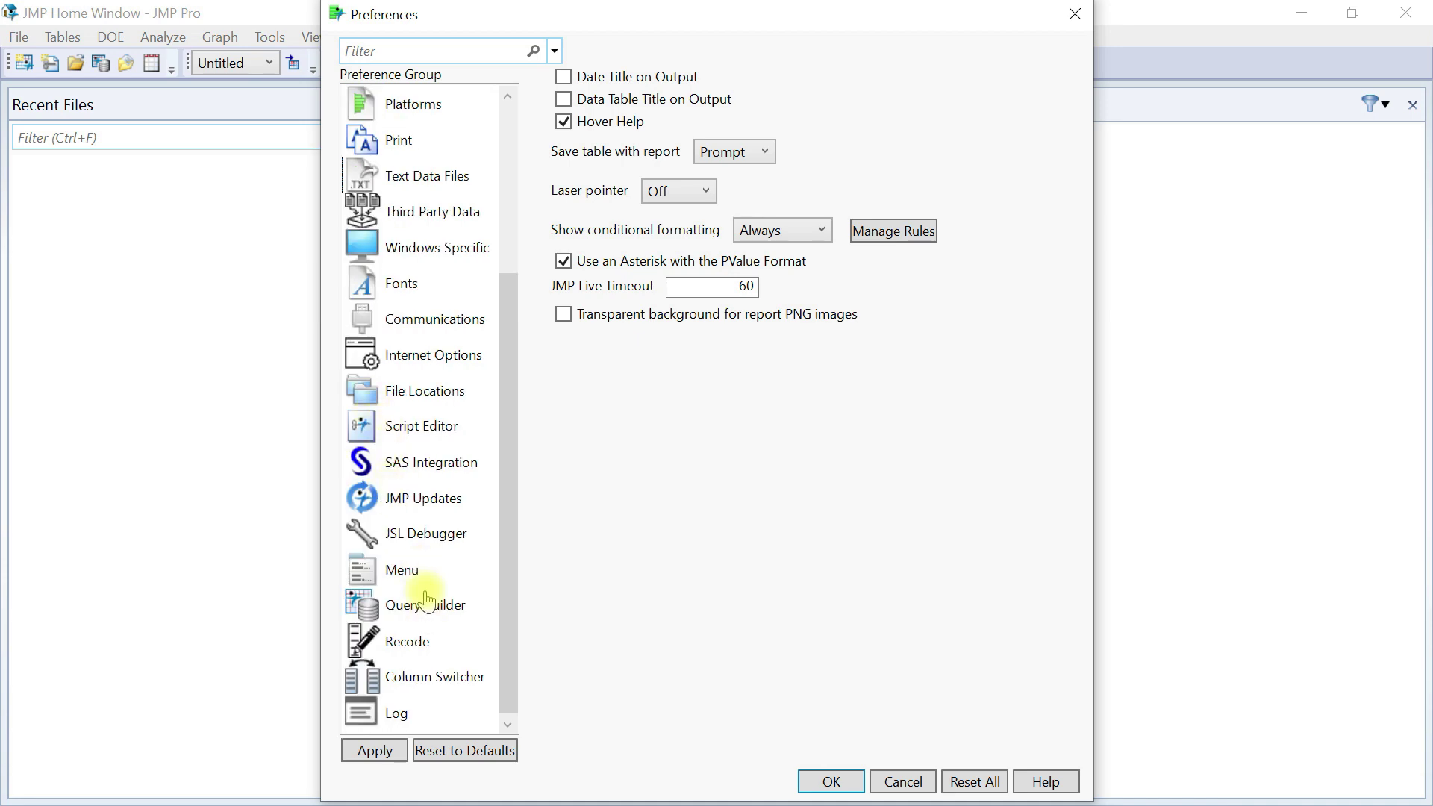
pyautogui.click(420, 575)
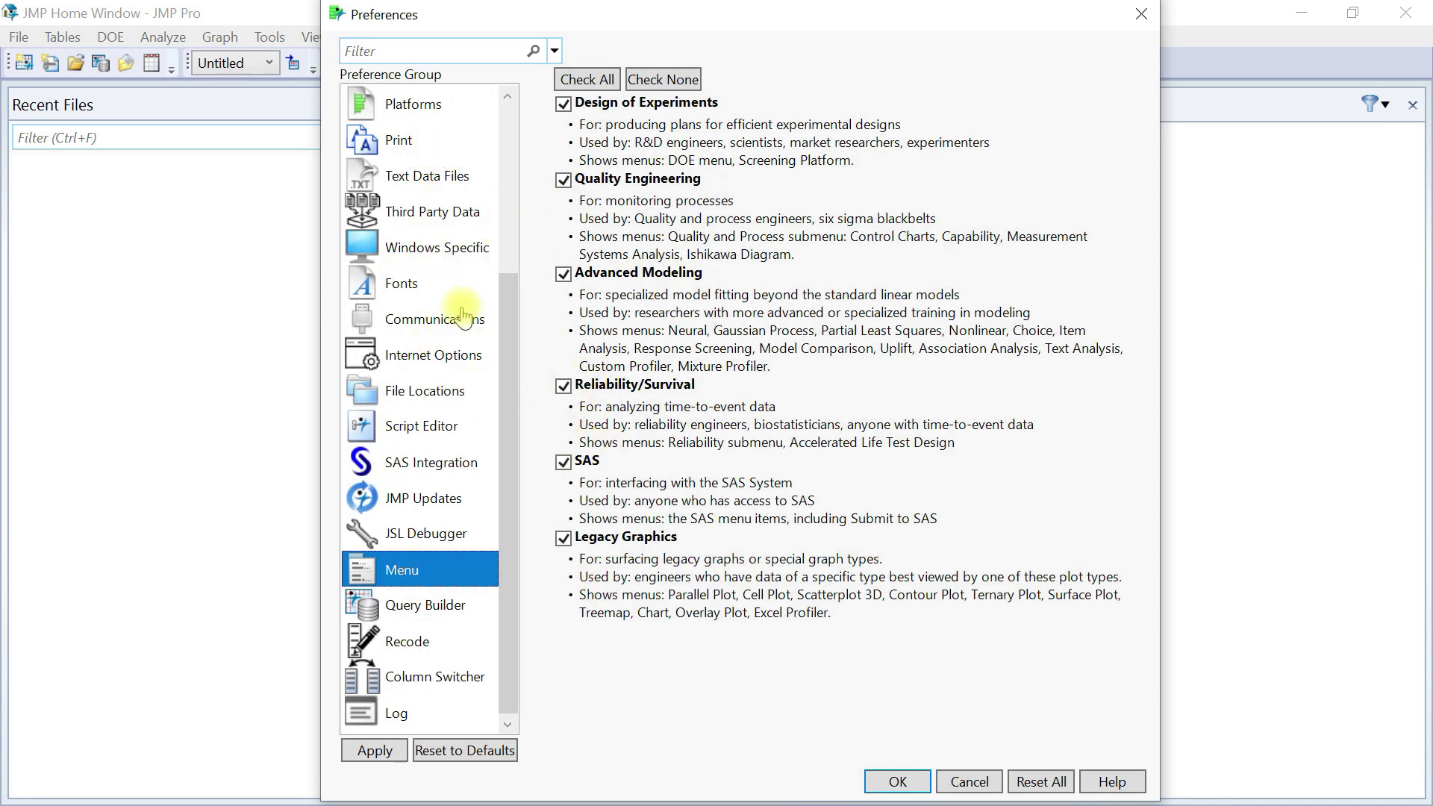
pyautogui.scroll(6, 373, 575)
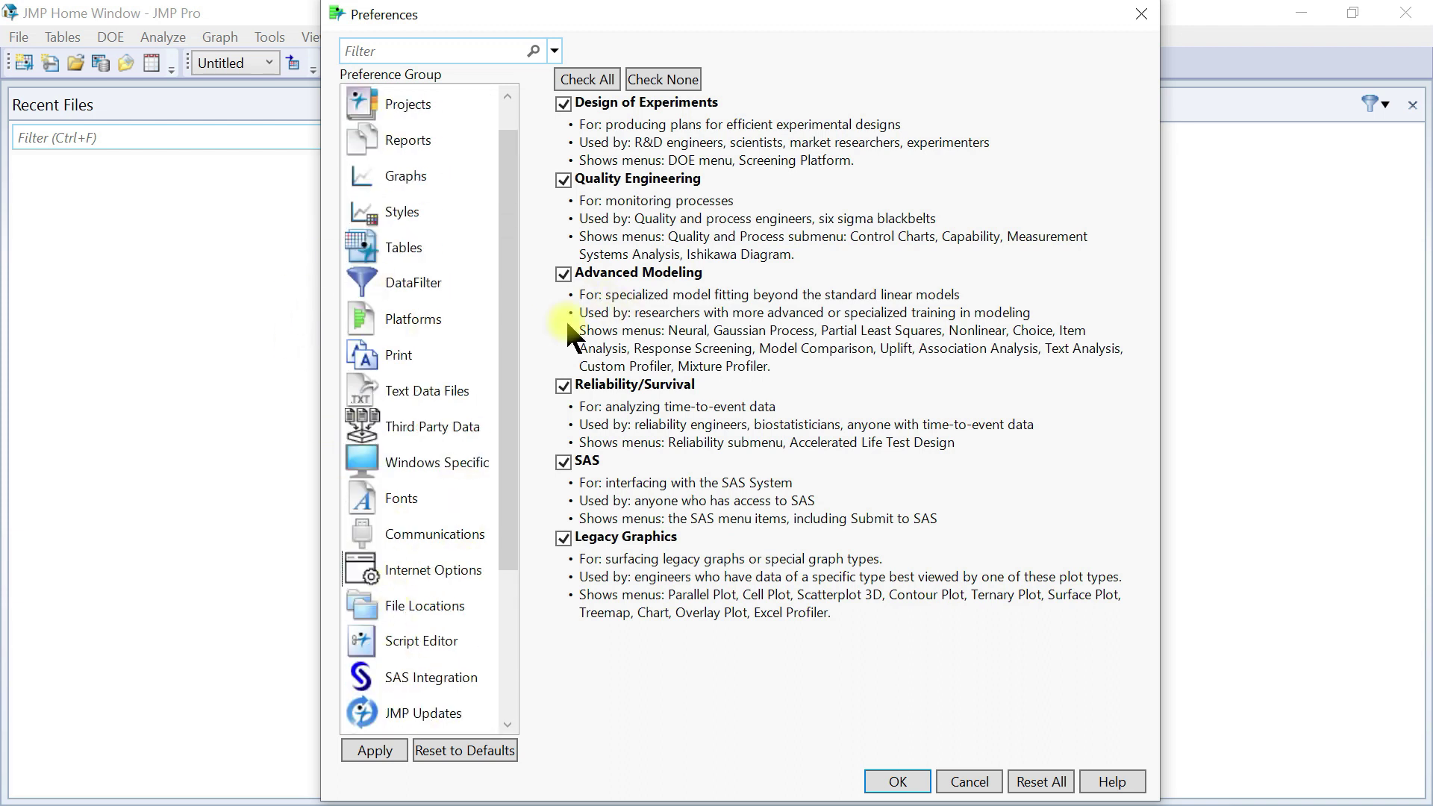
pyautogui.scroll(1, 362, 336)
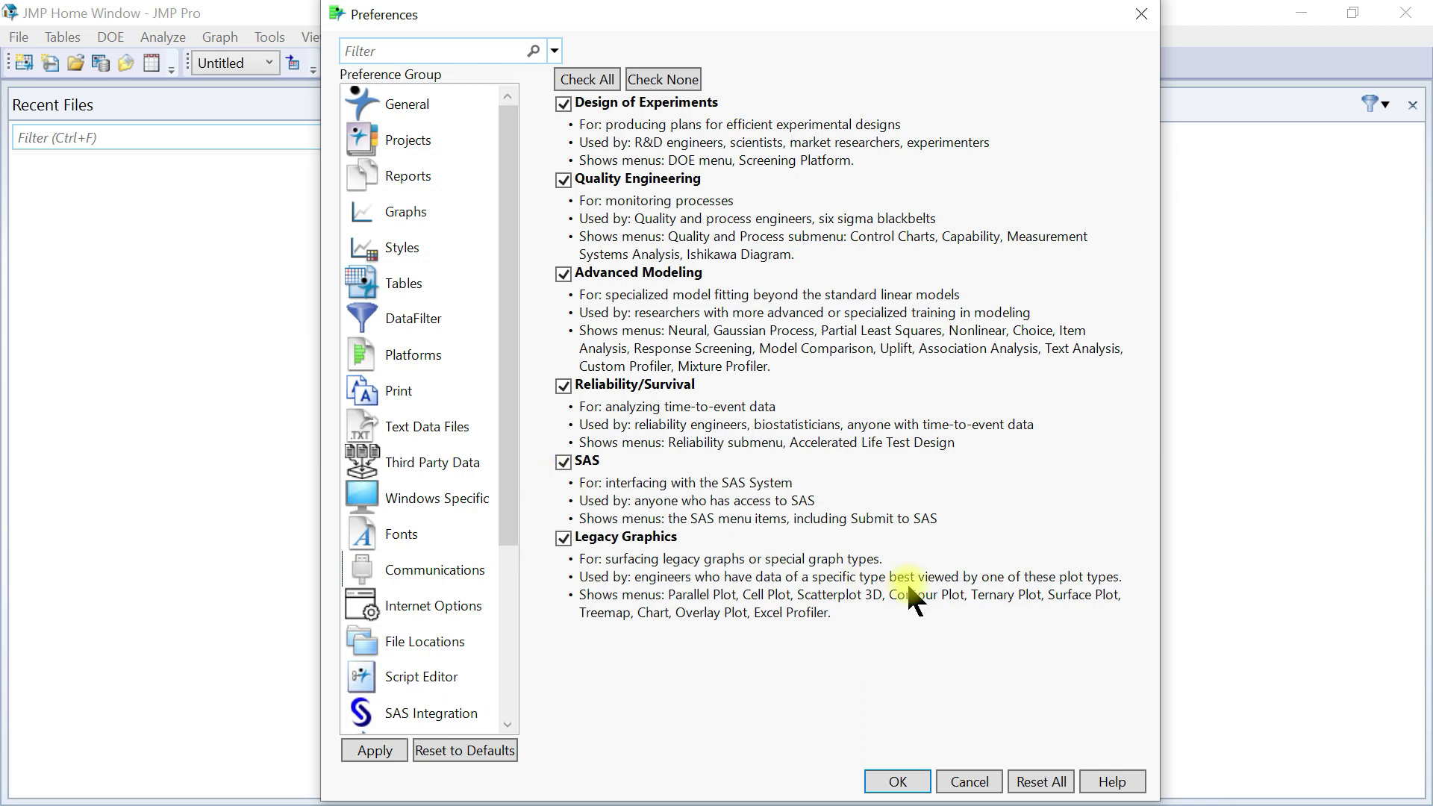
pyautogui.click(1140, 13)
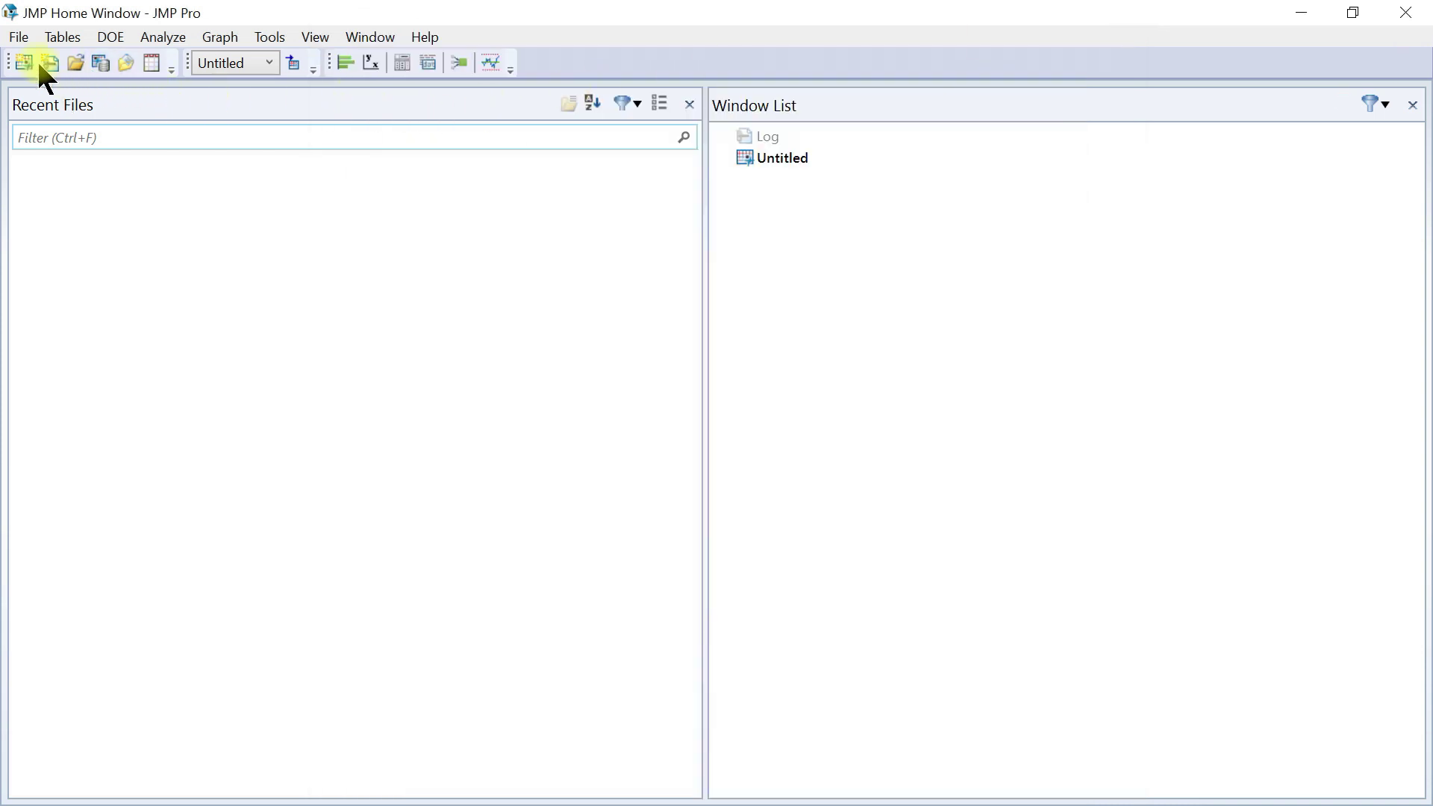
# - Look through the File and Tables menus without choosing a command
pyautogui.click(24, 35)
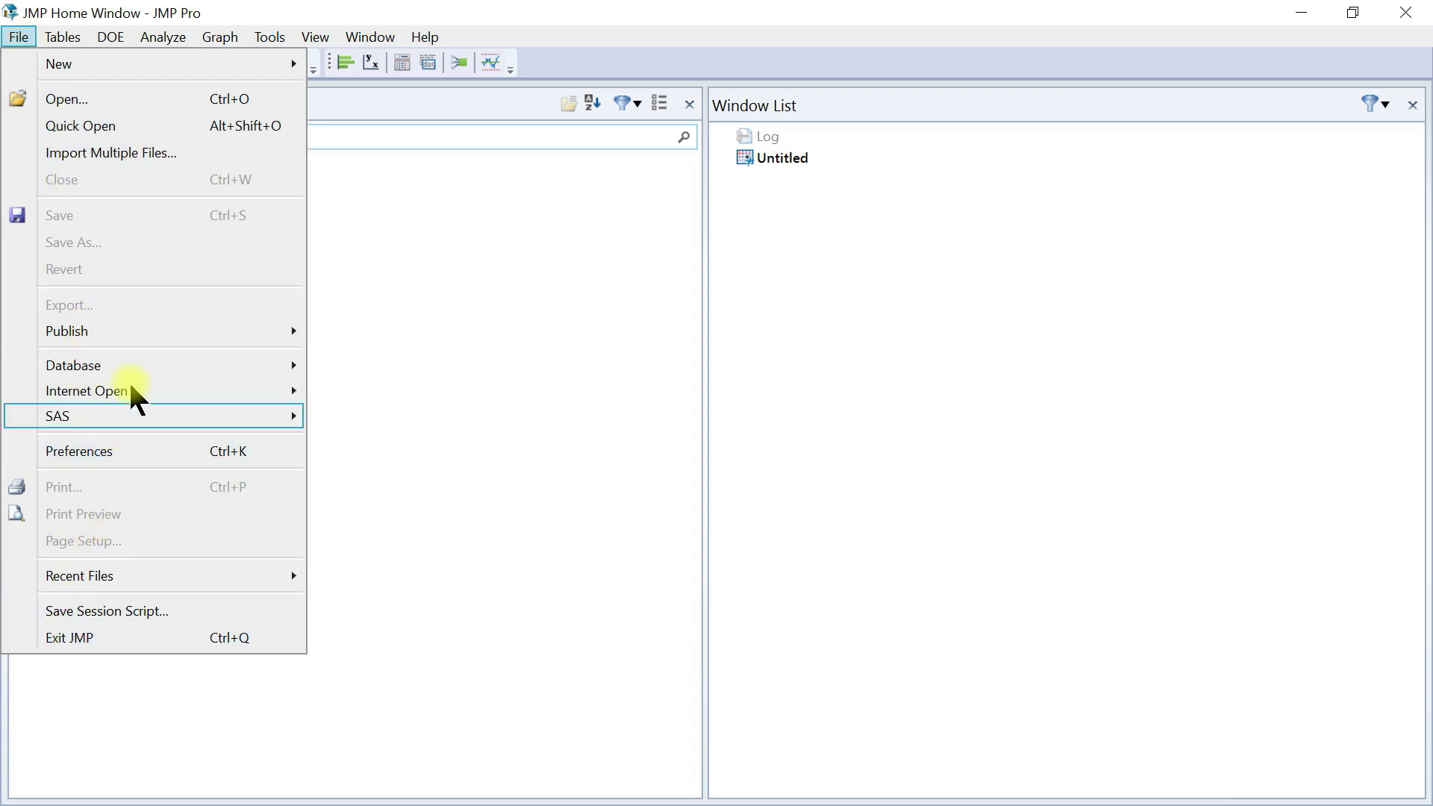
pyautogui.click(415, 392)
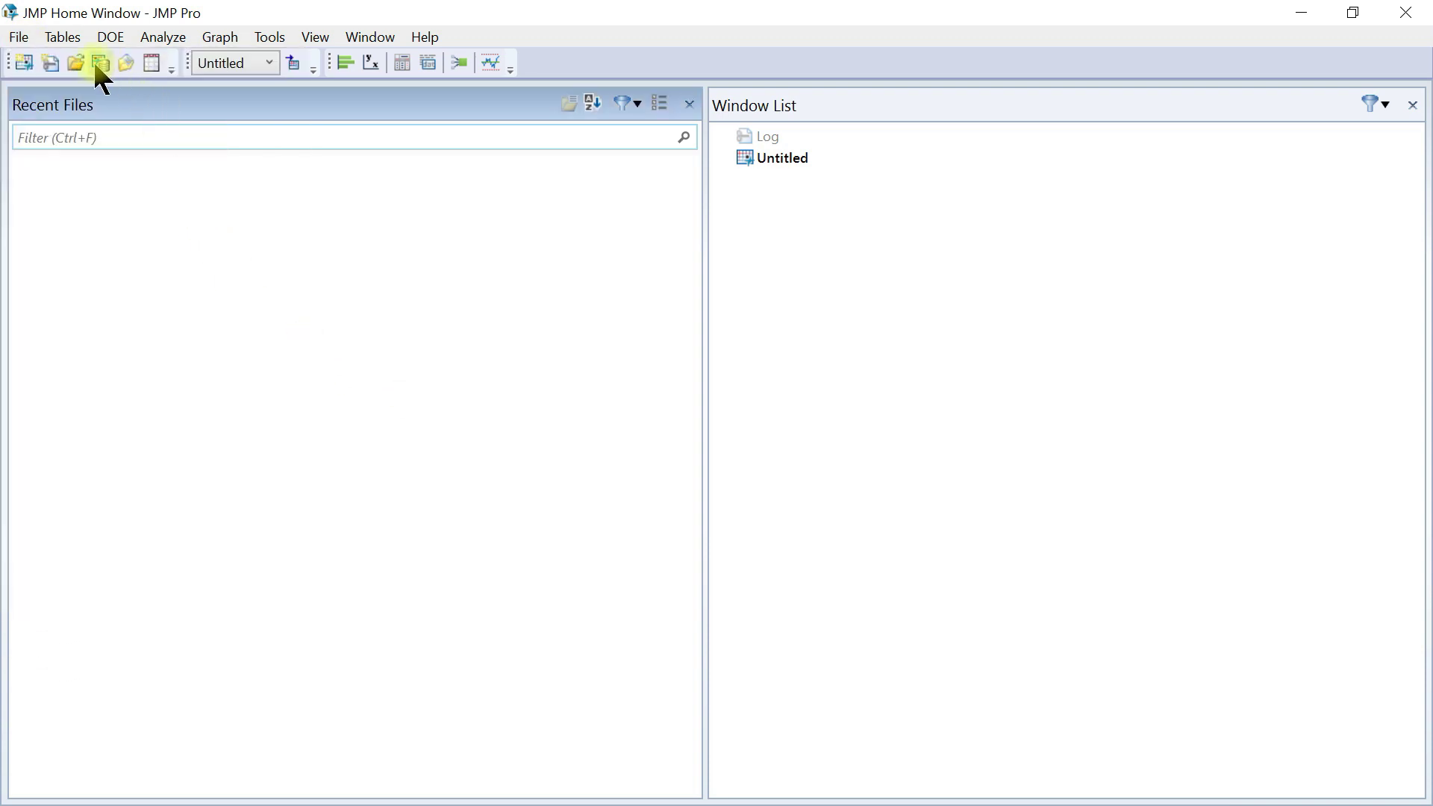
pyautogui.click(67, 39)
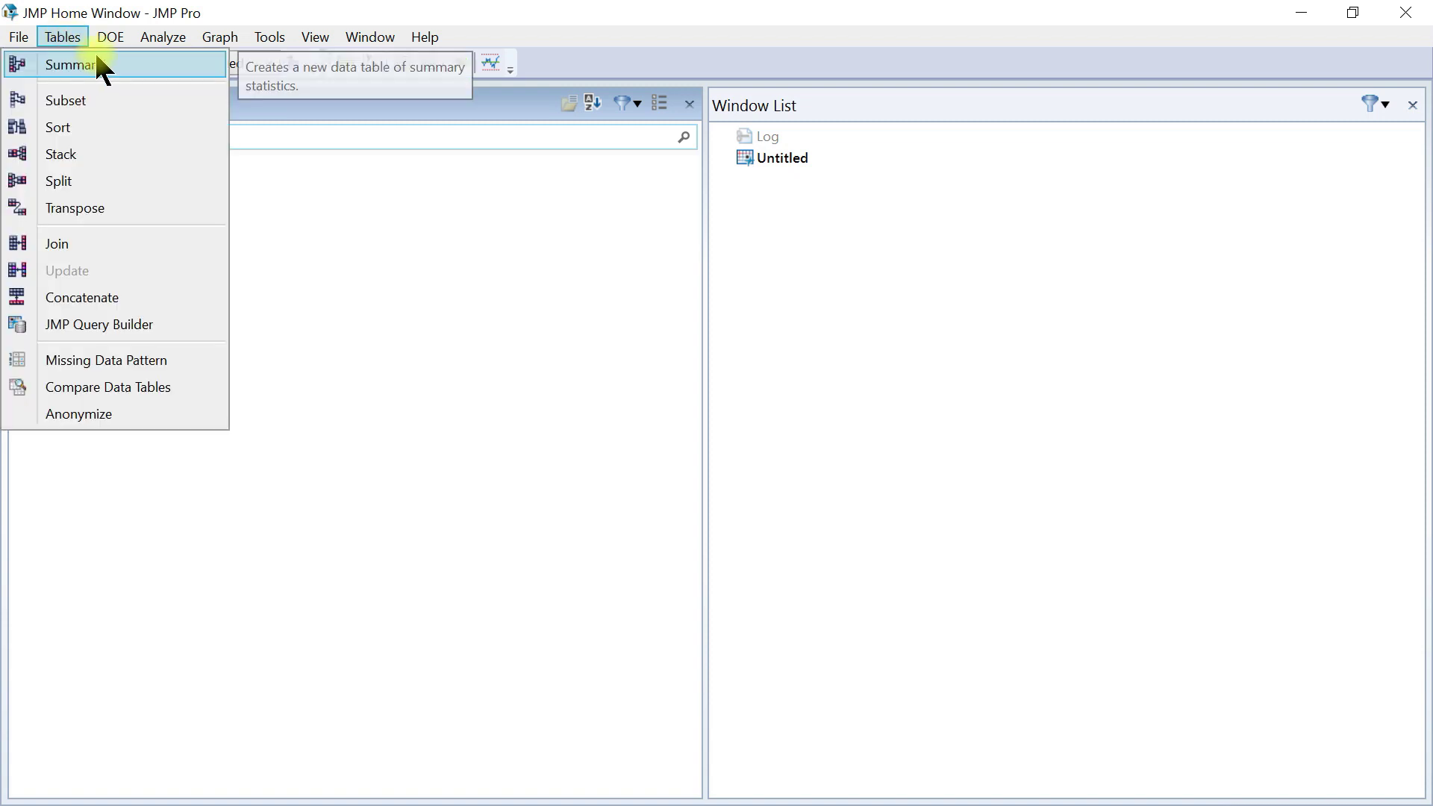
pyautogui.click(311, 178)
# - Create the Untitled 4 data table and drag its window to the centre
pyautogui.click(18, 37)
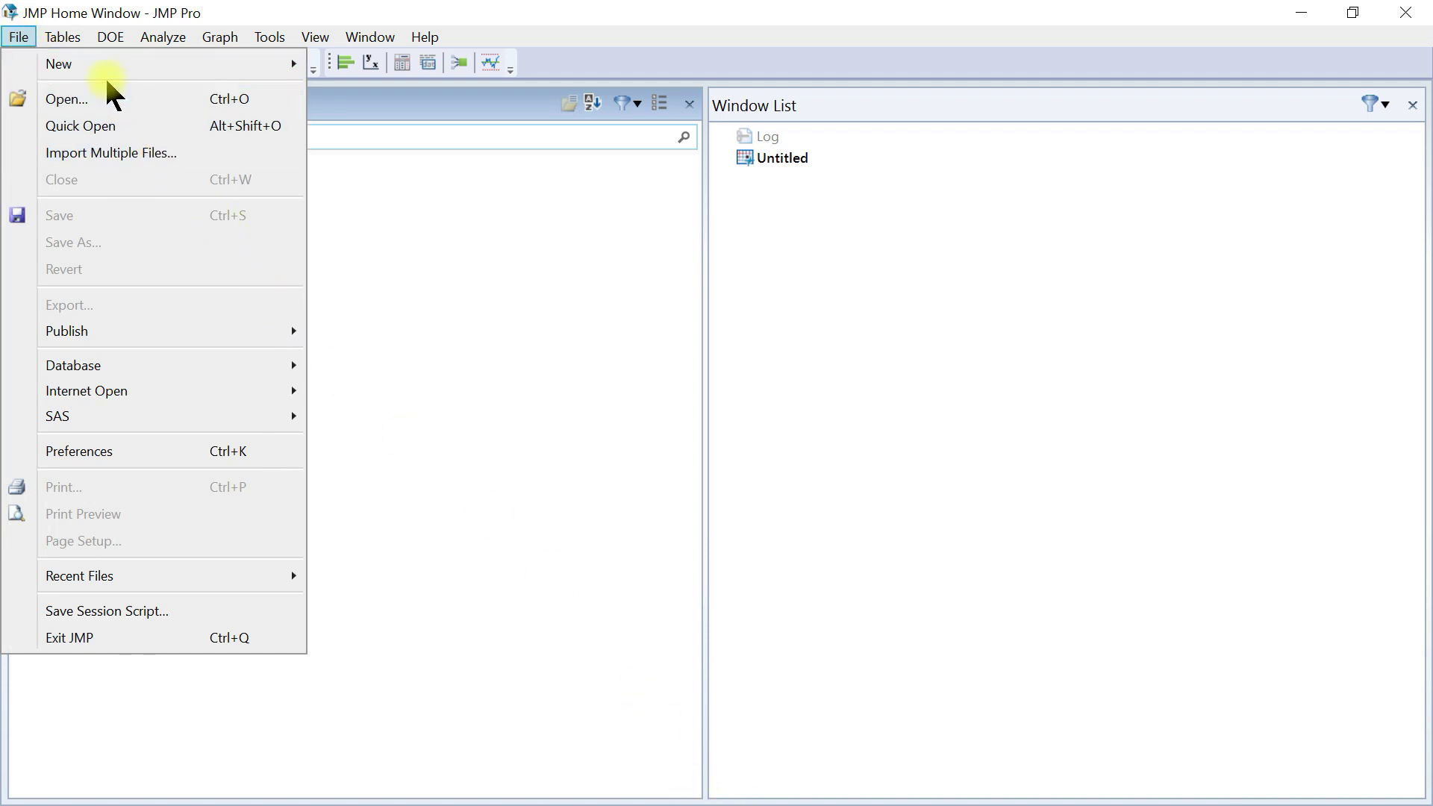
pyautogui.click(459, 62)
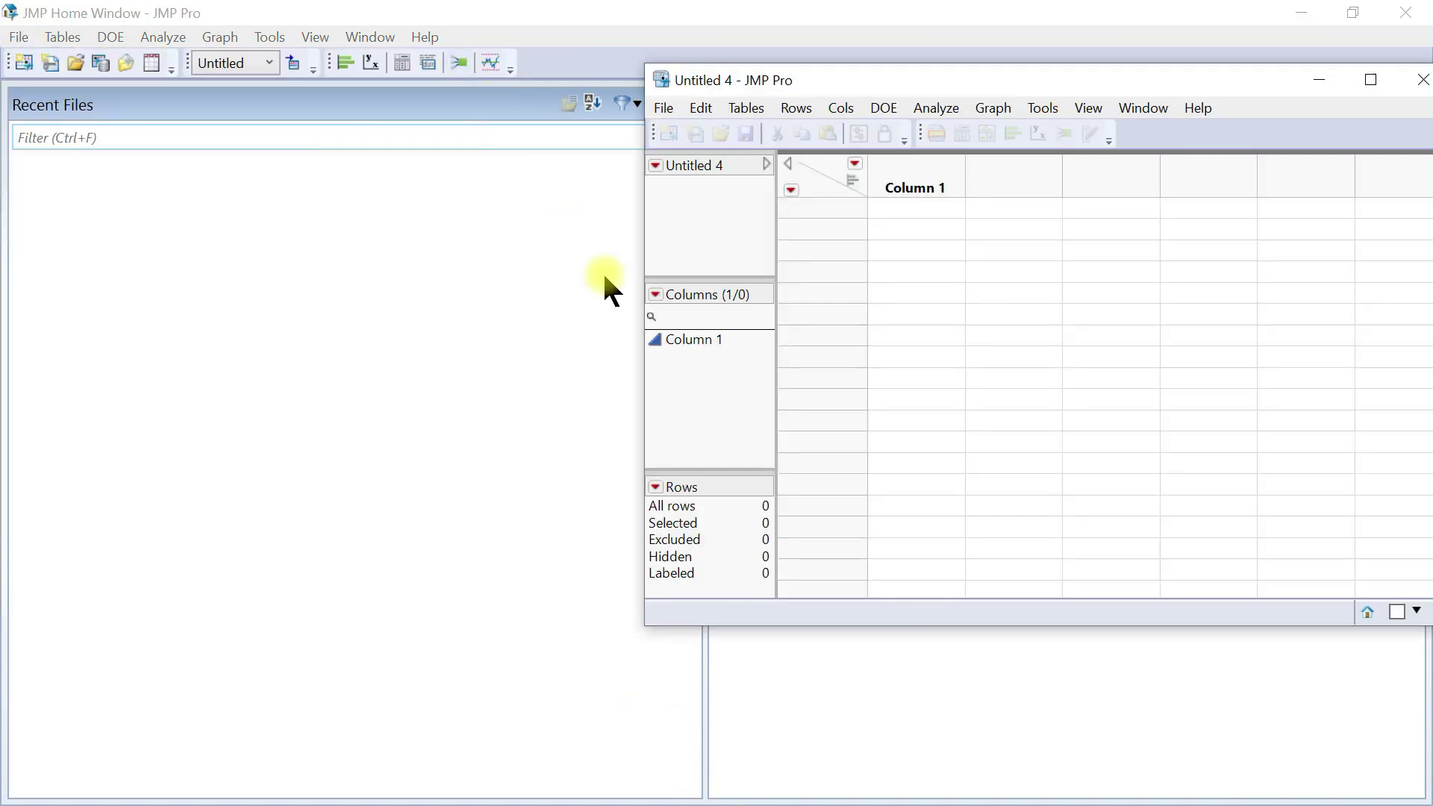
pyautogui.moveTo(857, 68); pyautogui.dragTo(445, 160)
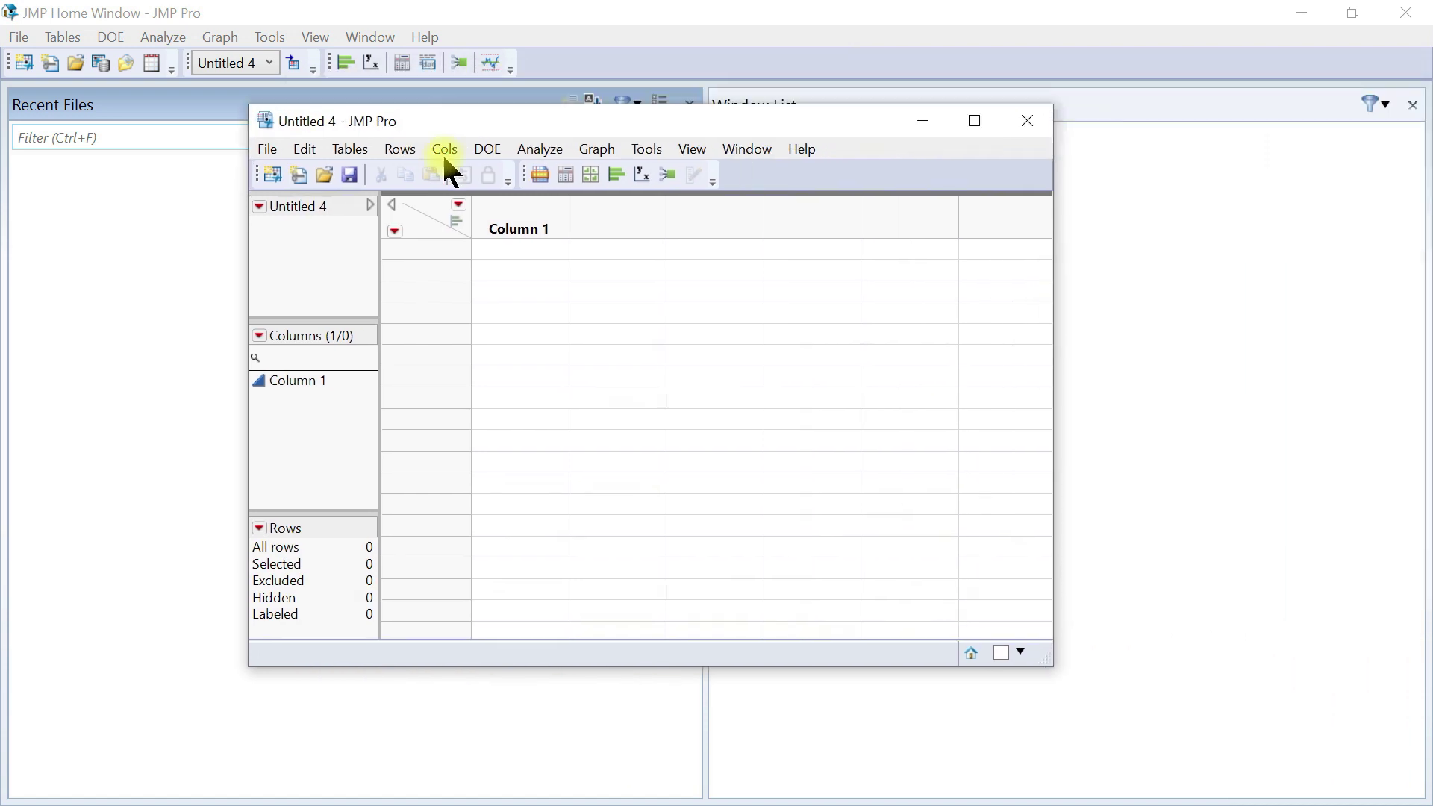
# - Browse the table's Edit, Cols and Tables menus and start editing Column 1's first cell
pyautogui.click(306, 148)
pyautogui.moveTo(346, 150)
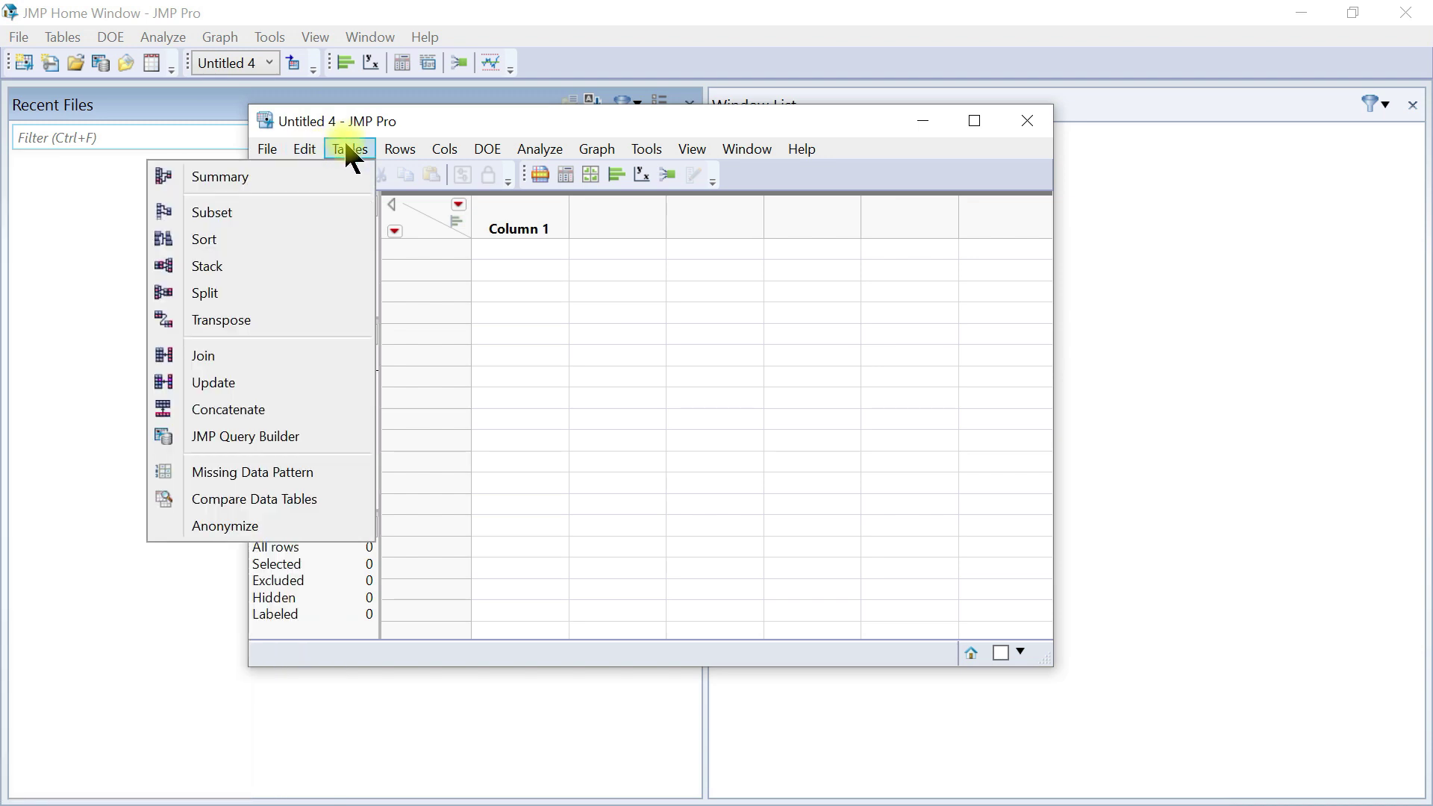
pyautogui.moveTo(451, 148)
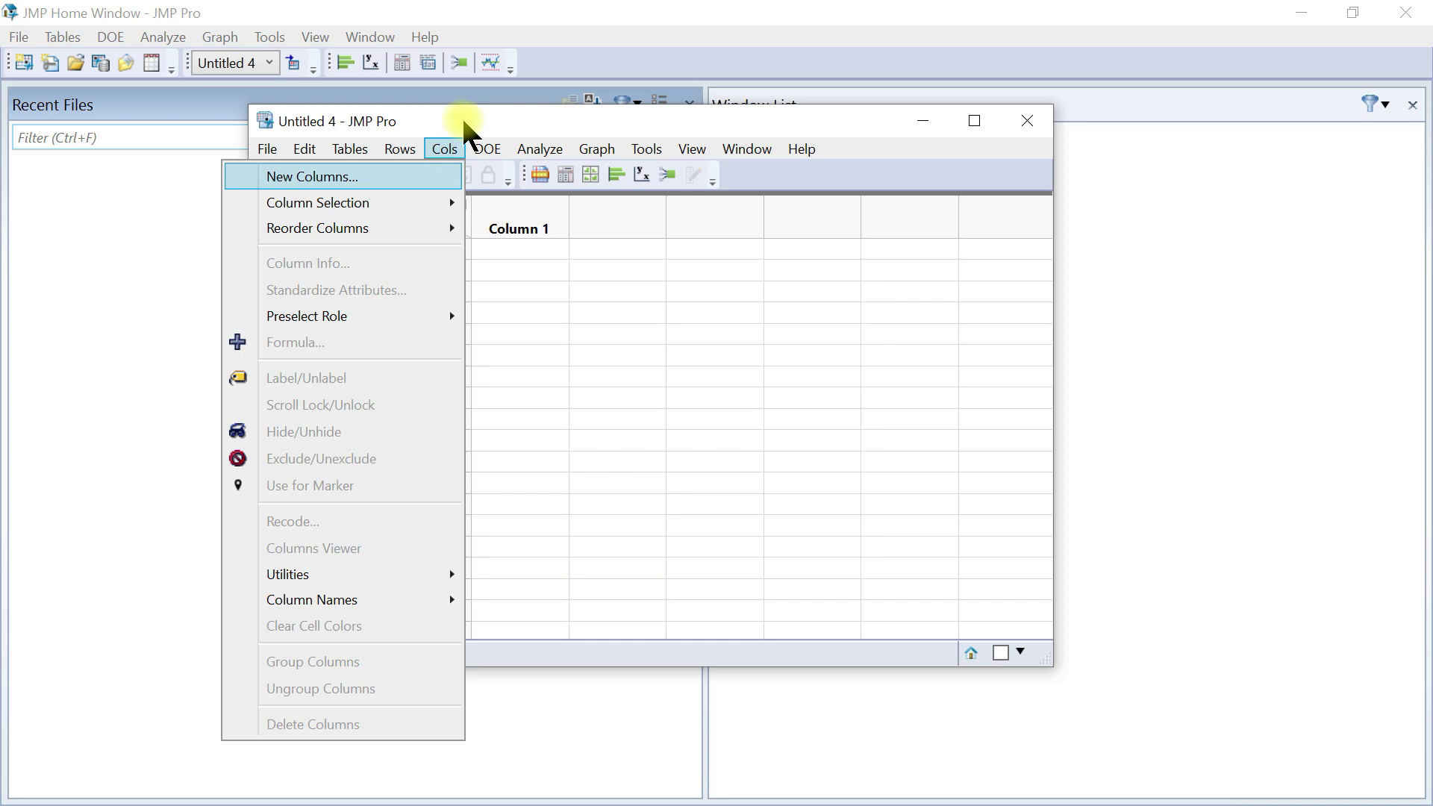
pyautogui.click(469, 119)
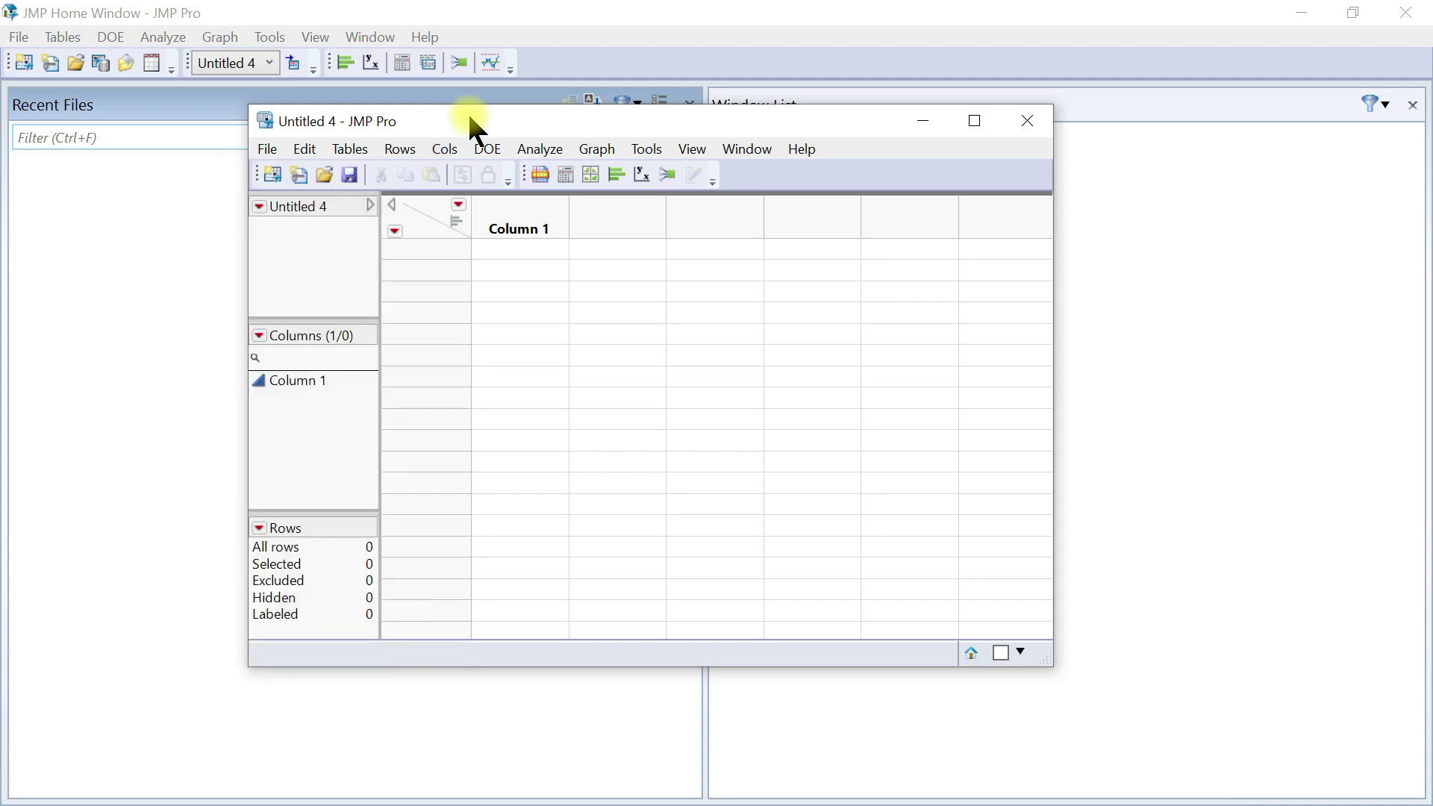
pyautogui.doubleClick(530, 251)
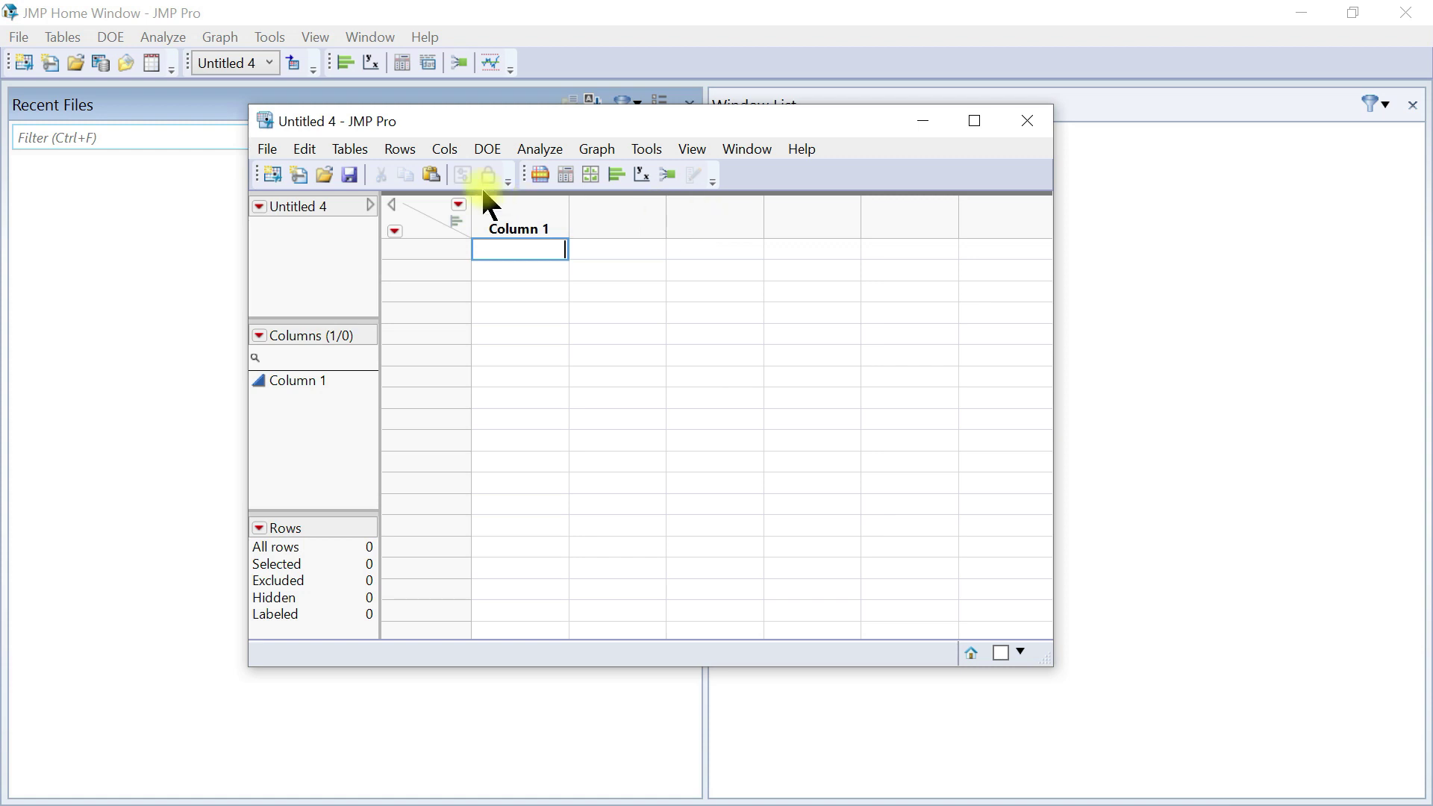
pyautogui.click(349, 150)
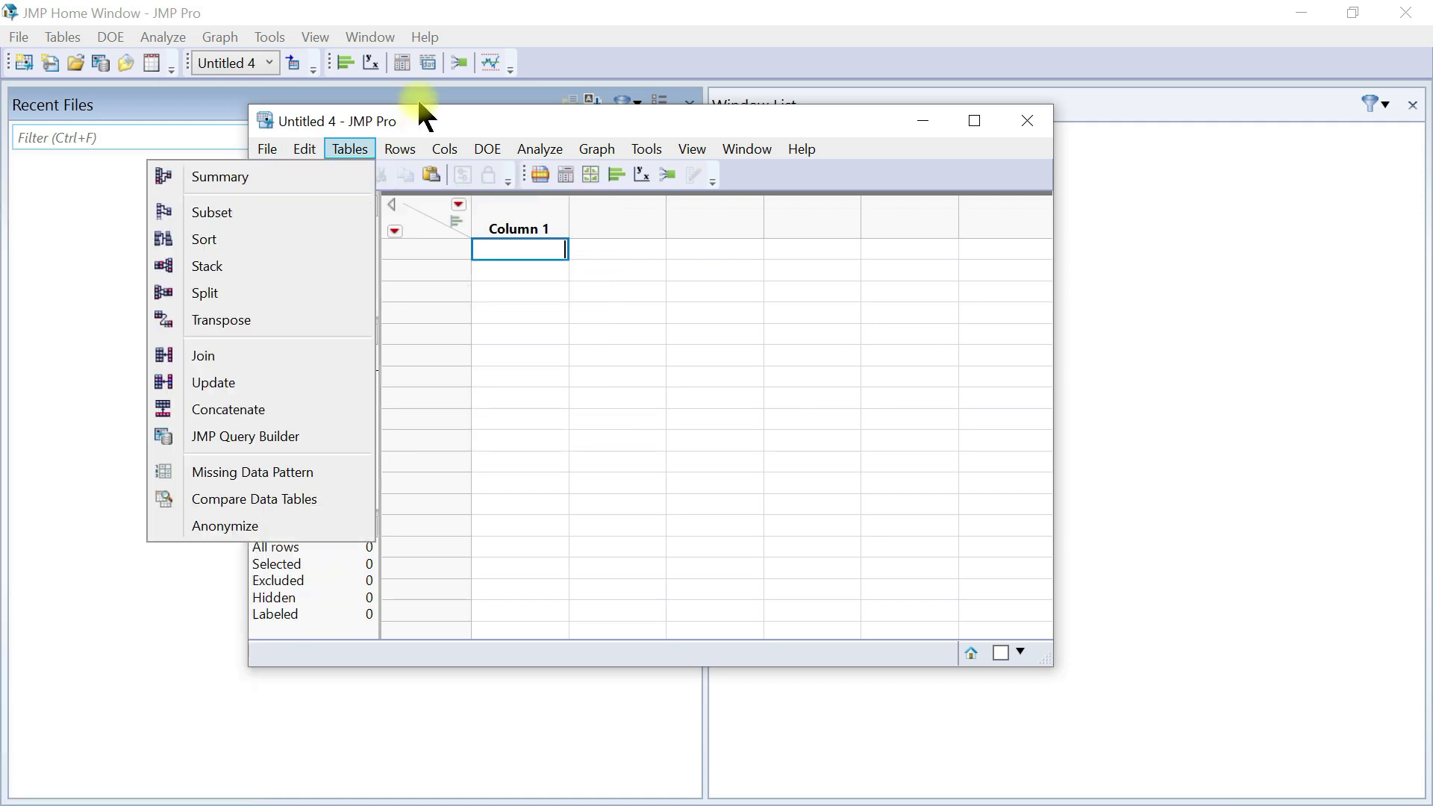
pyautogui.click(428, 115)
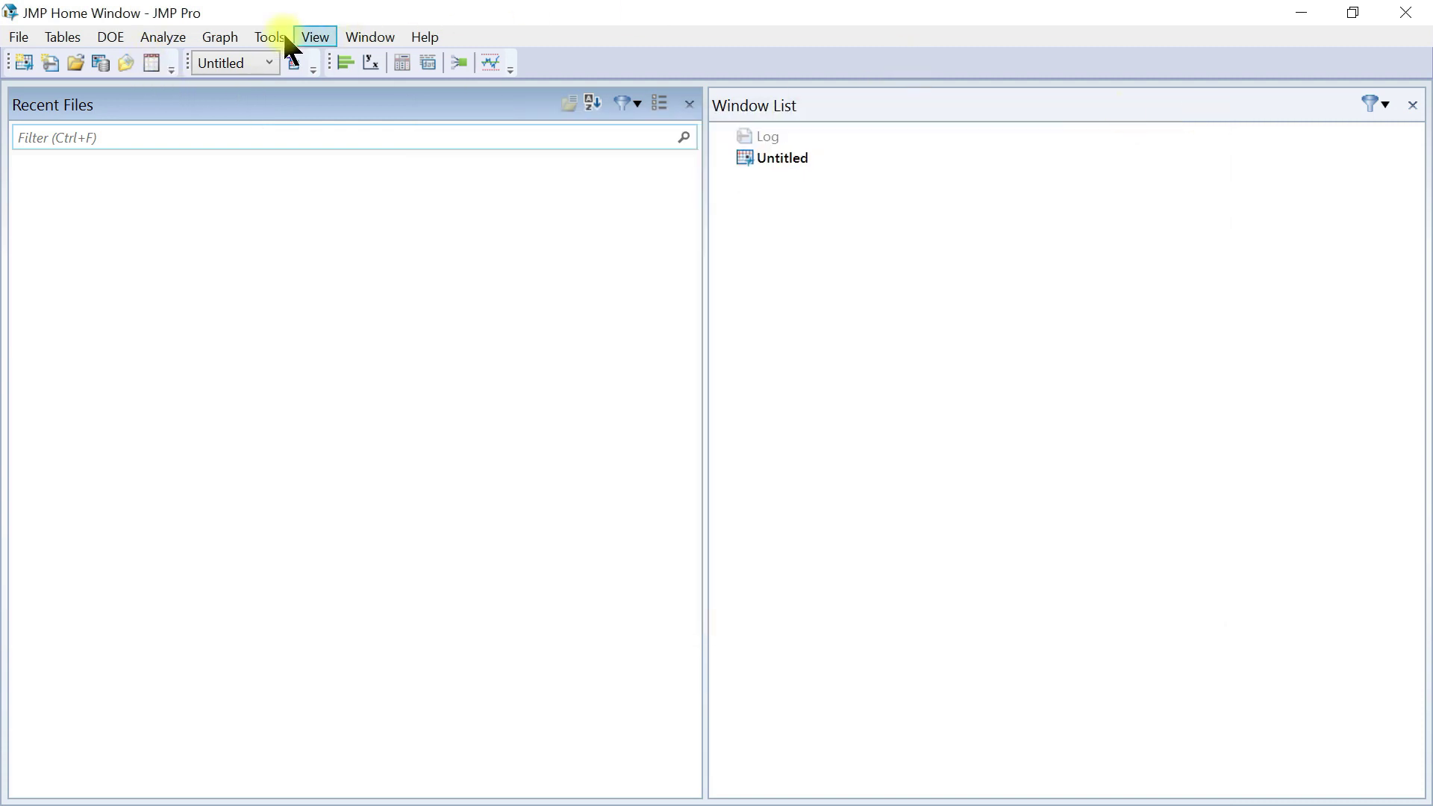
pyautogui.click(120, 41)
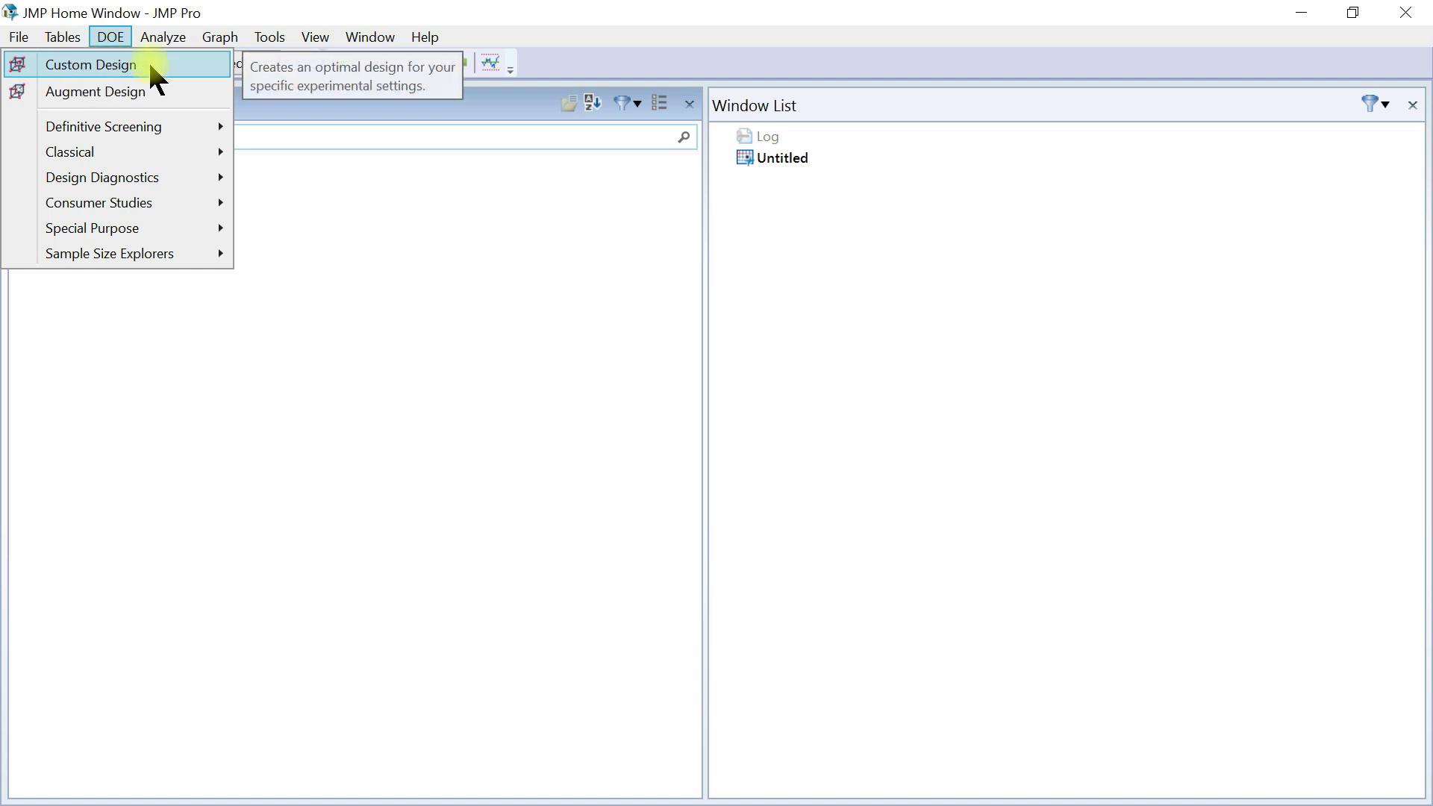
pyautogui.click(124, 67)
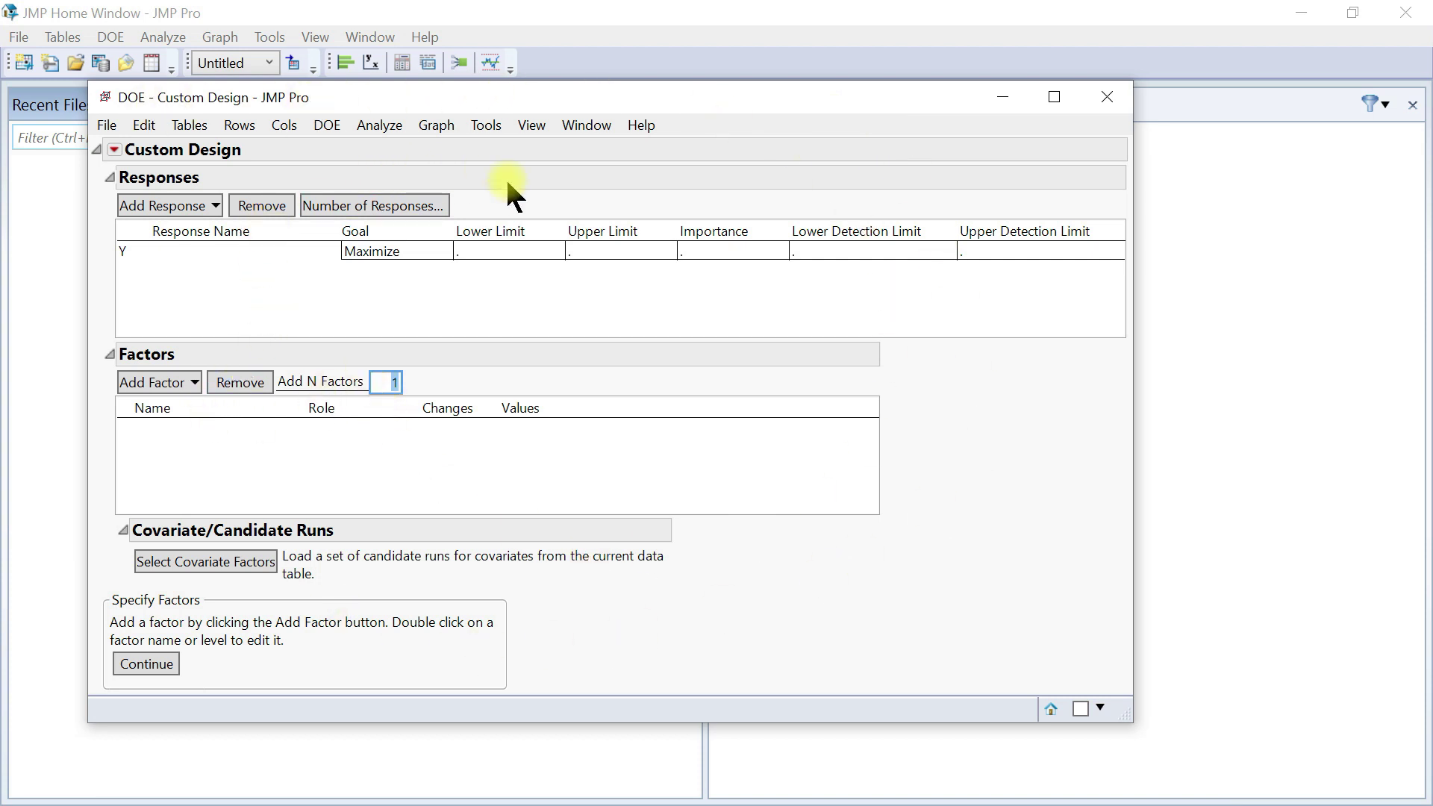
pyautogui.click(1107, 97)
pyautogui.click(110, 37)
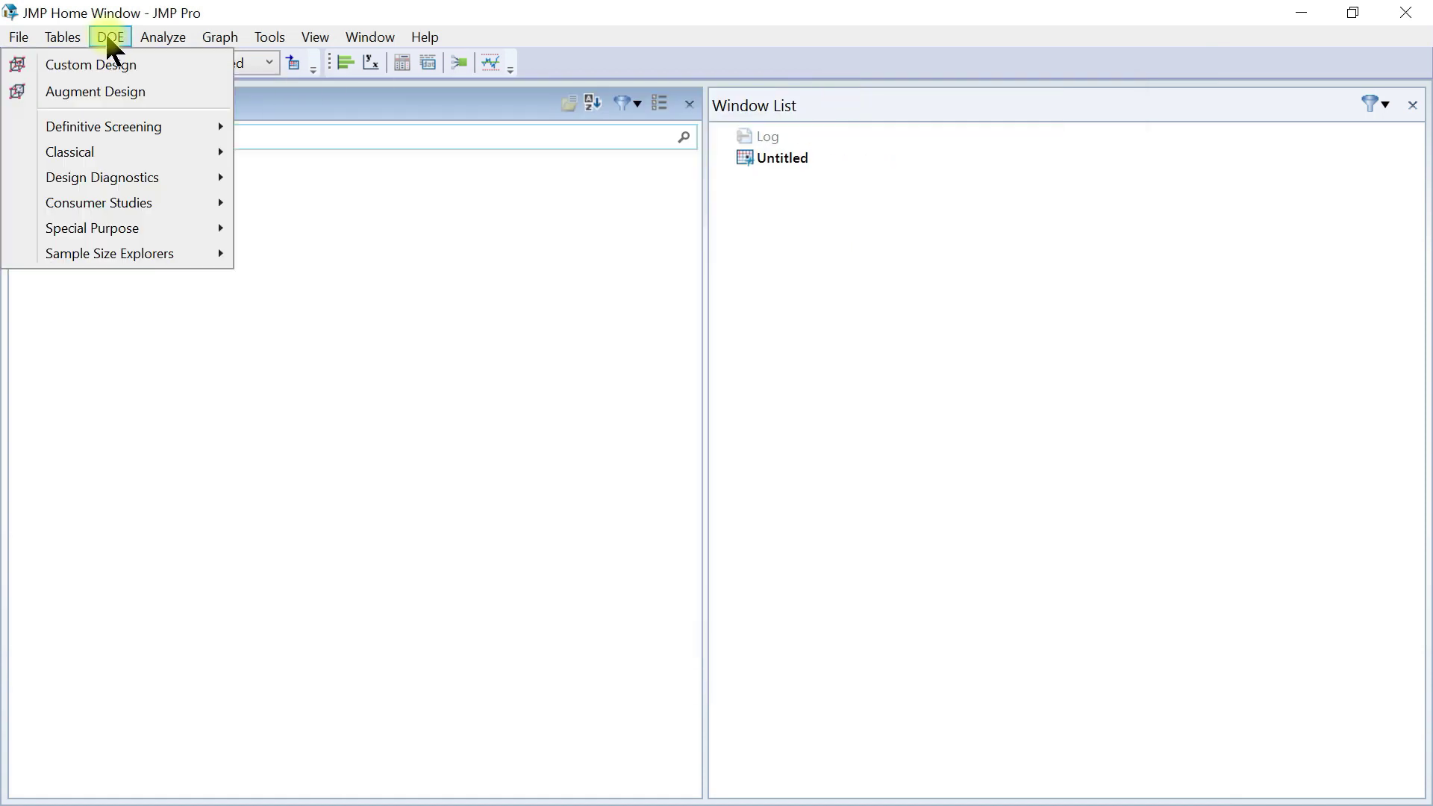
pyautogui.click(131, 91)
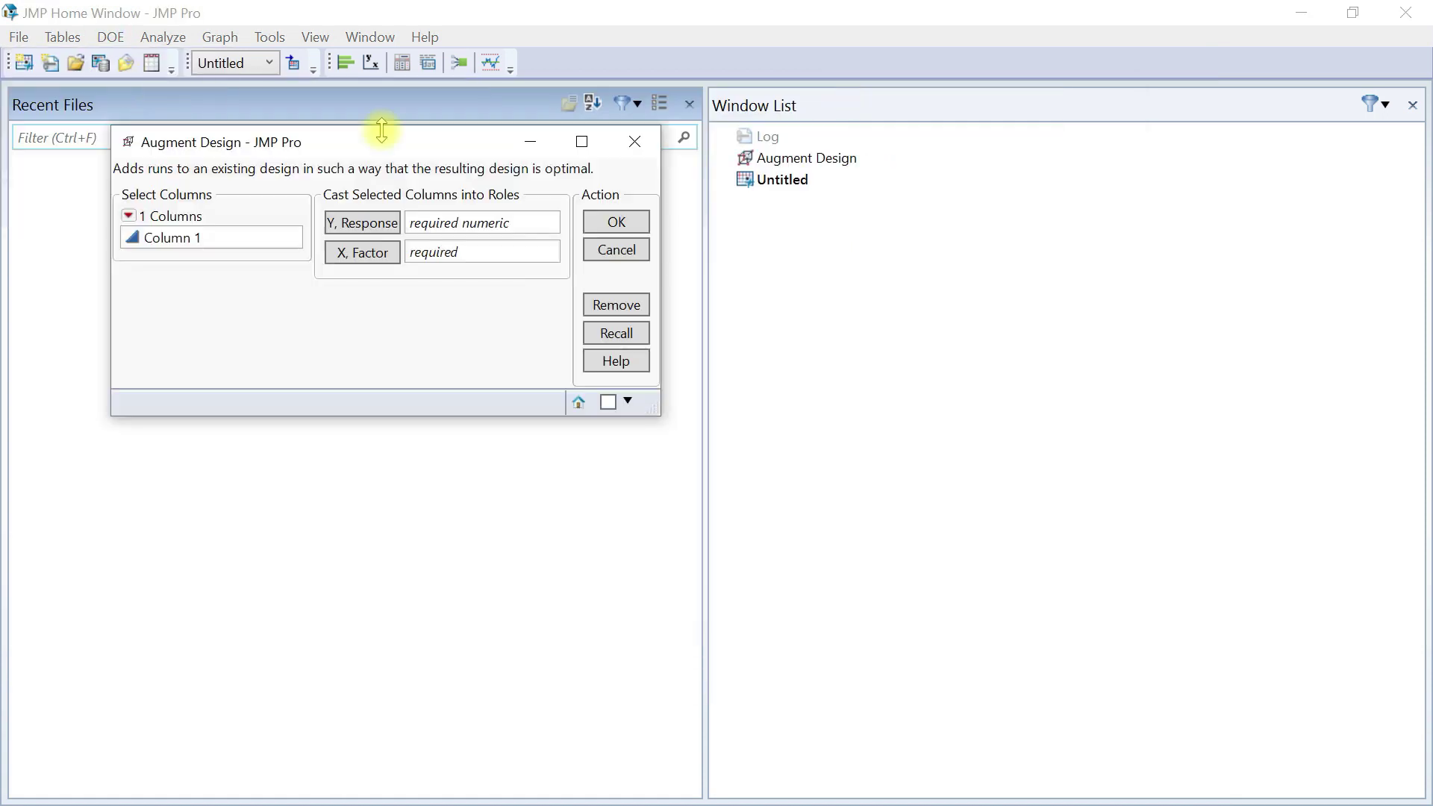
pyautogui.click(634, 141)
pyautogui.click(109, 38)
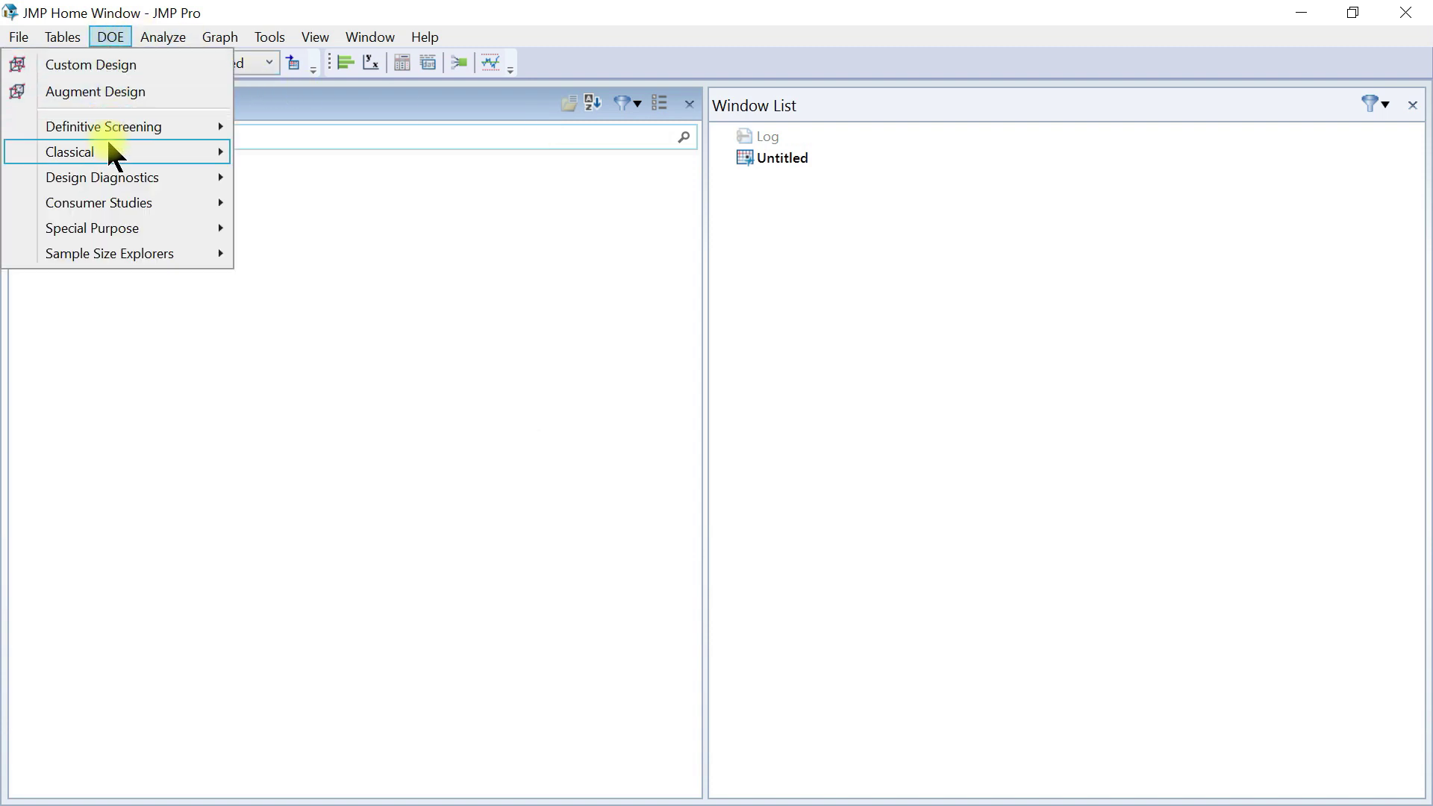
pyautogui.moveTo(127, 127)
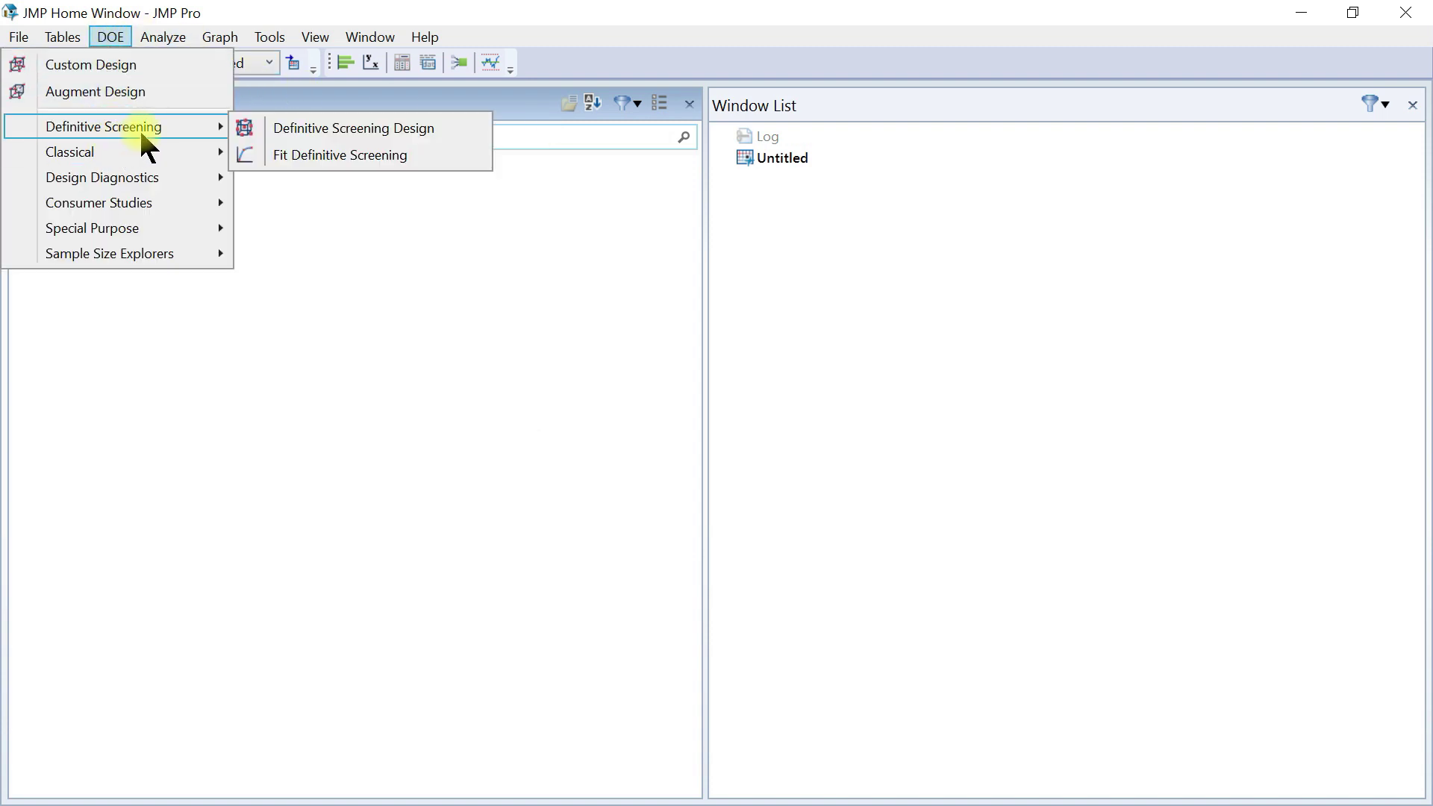
pyautogui.moveTo(143, 160)
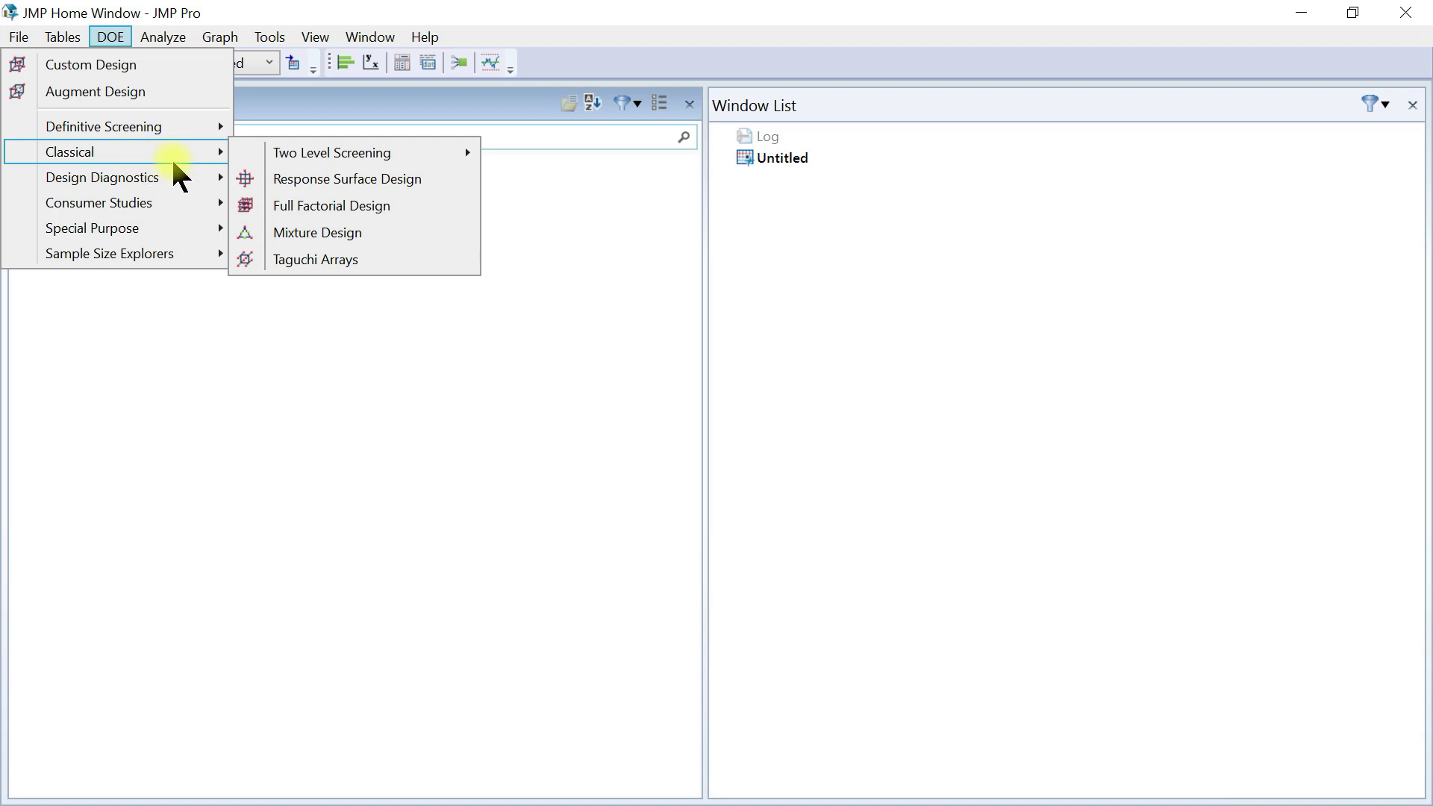
pyautogui.moveTo(116, 182)
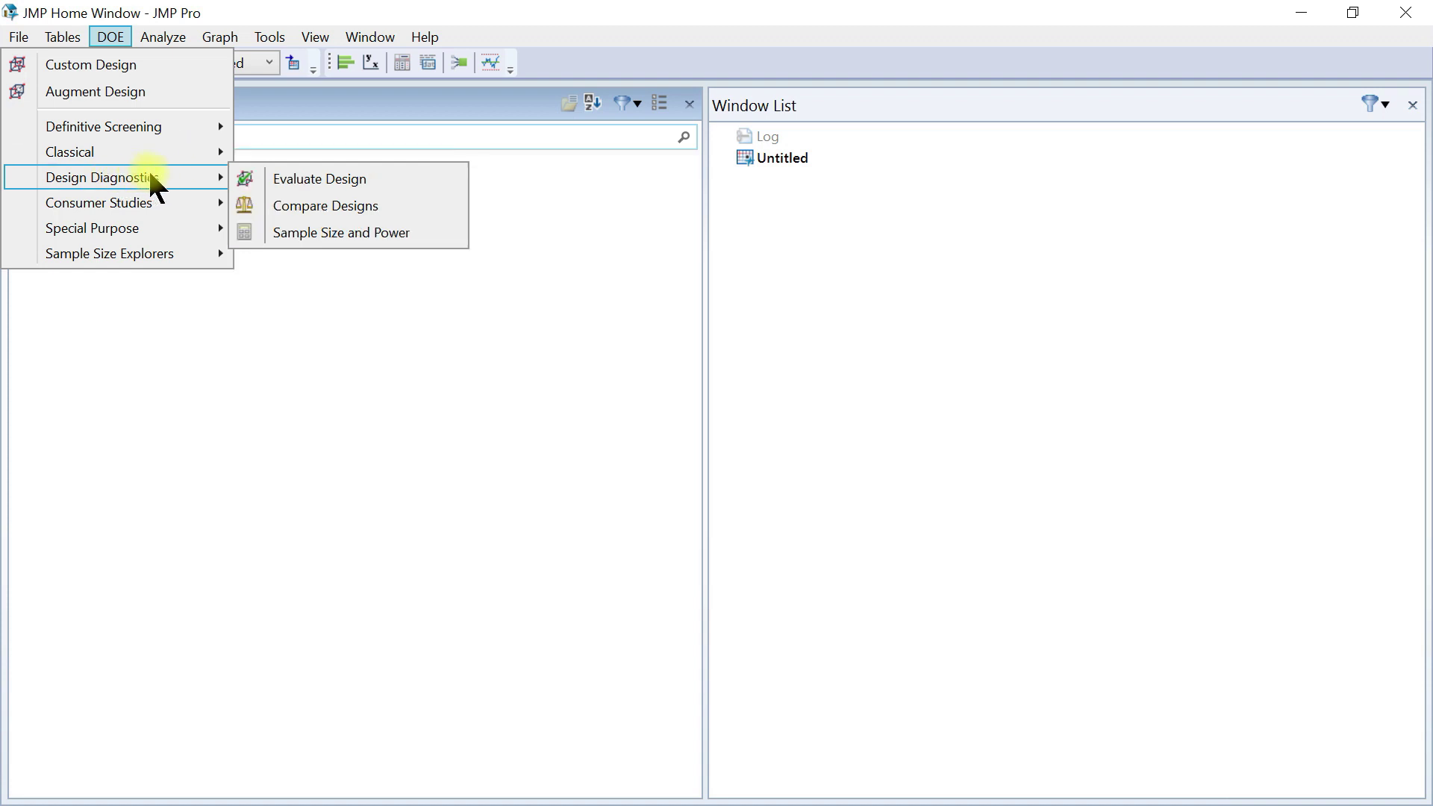
pyautogui.moveTo(135, 206)
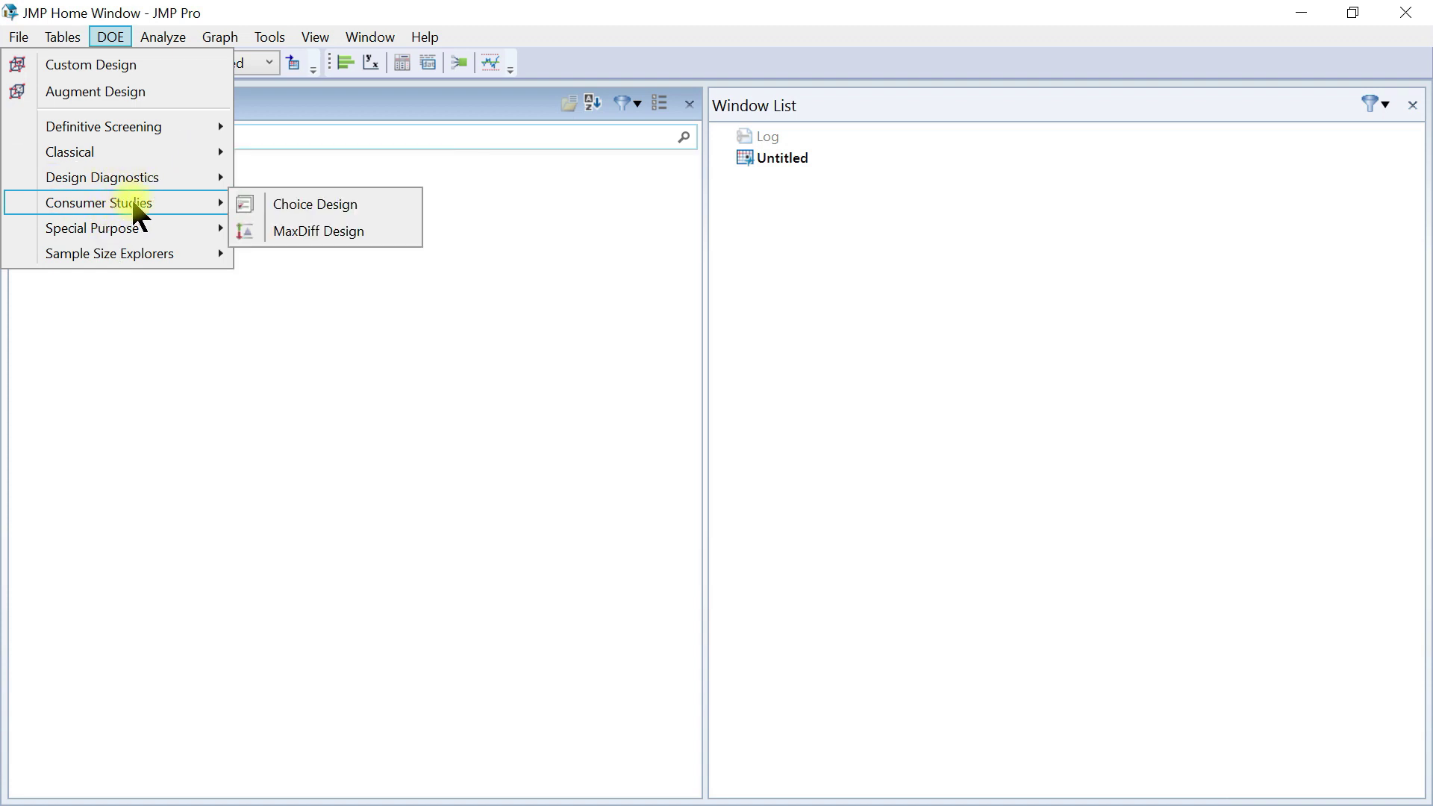
pyautogui.moveTo(156, 44)
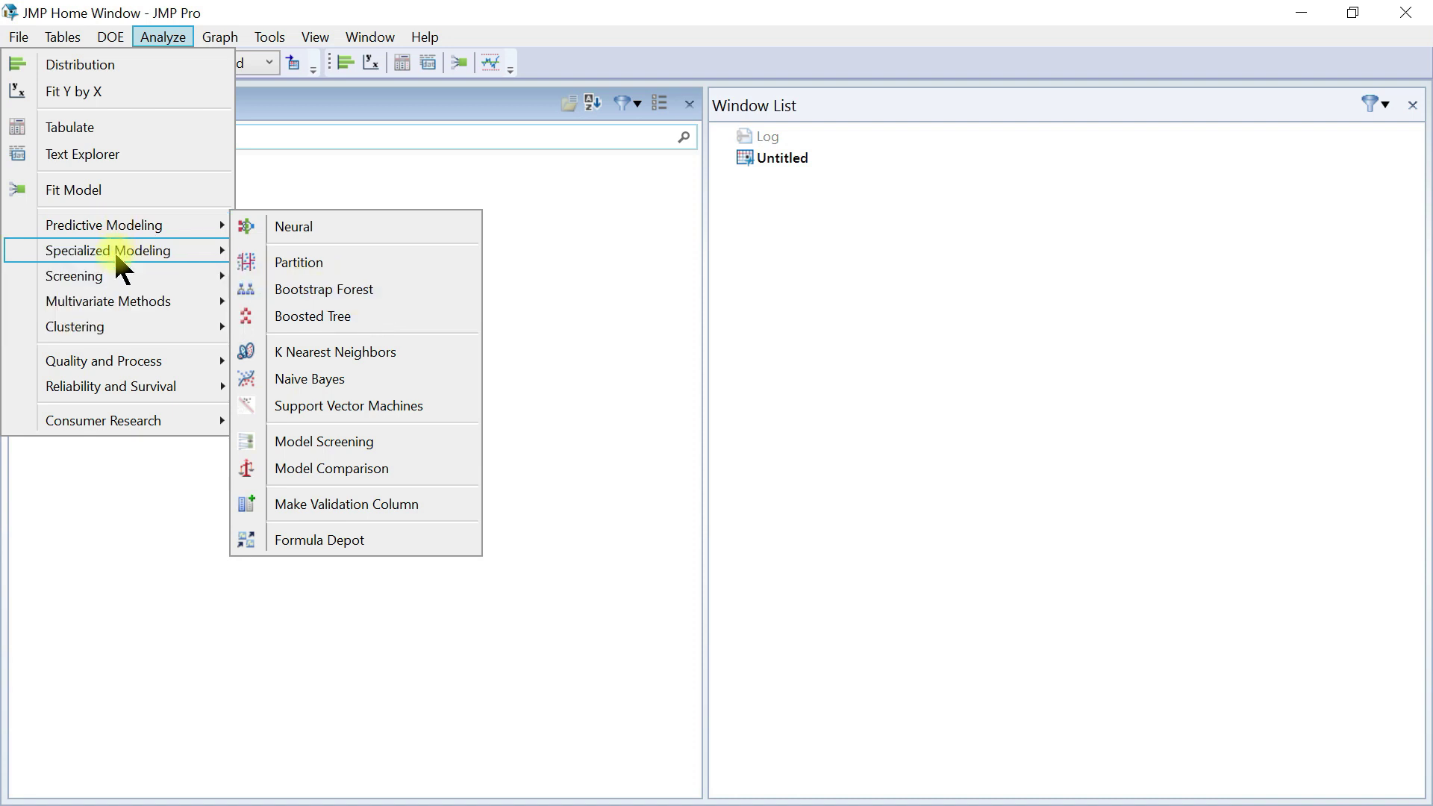
pyautogui.moveTo(116, 258)
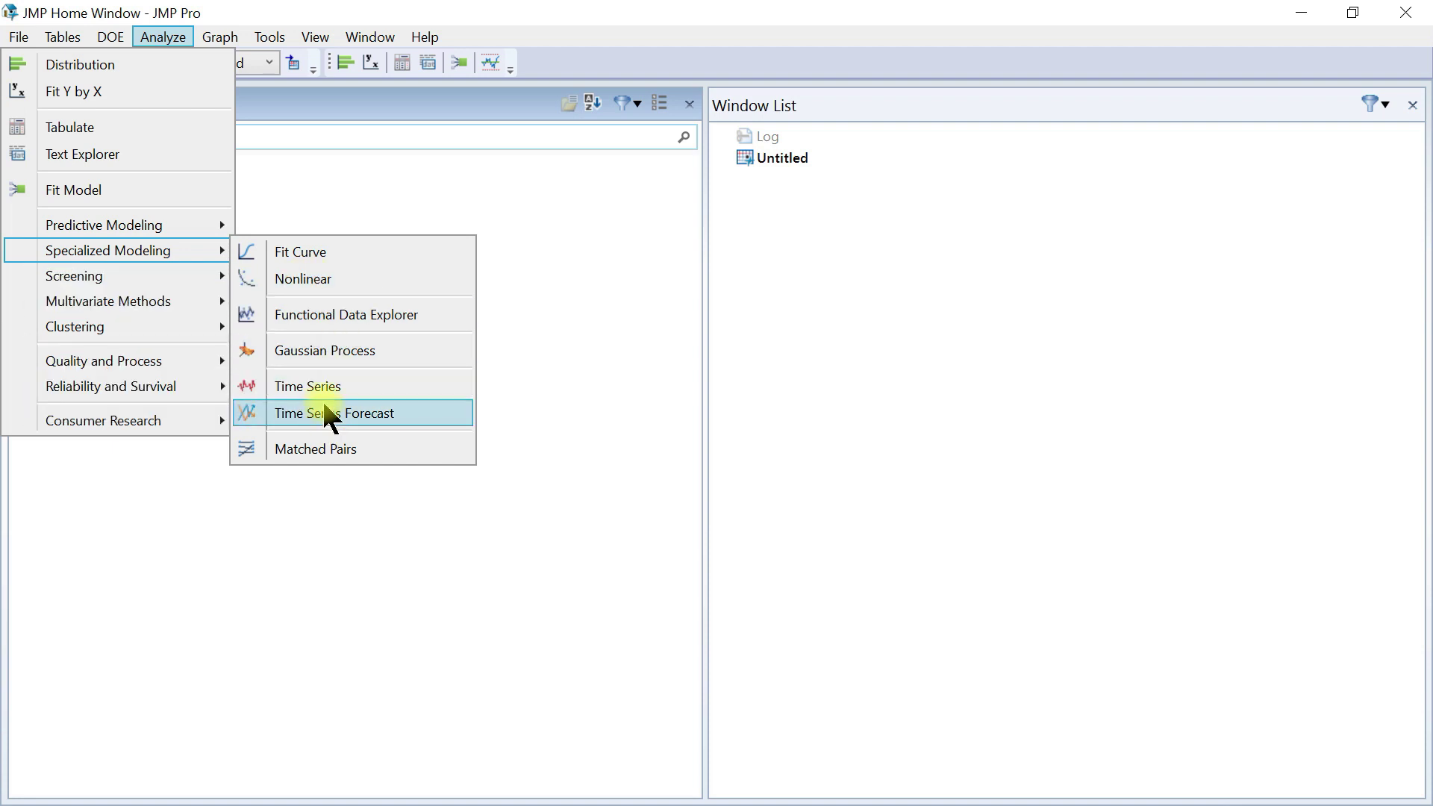
pyautogui.moveTo(142, 283)
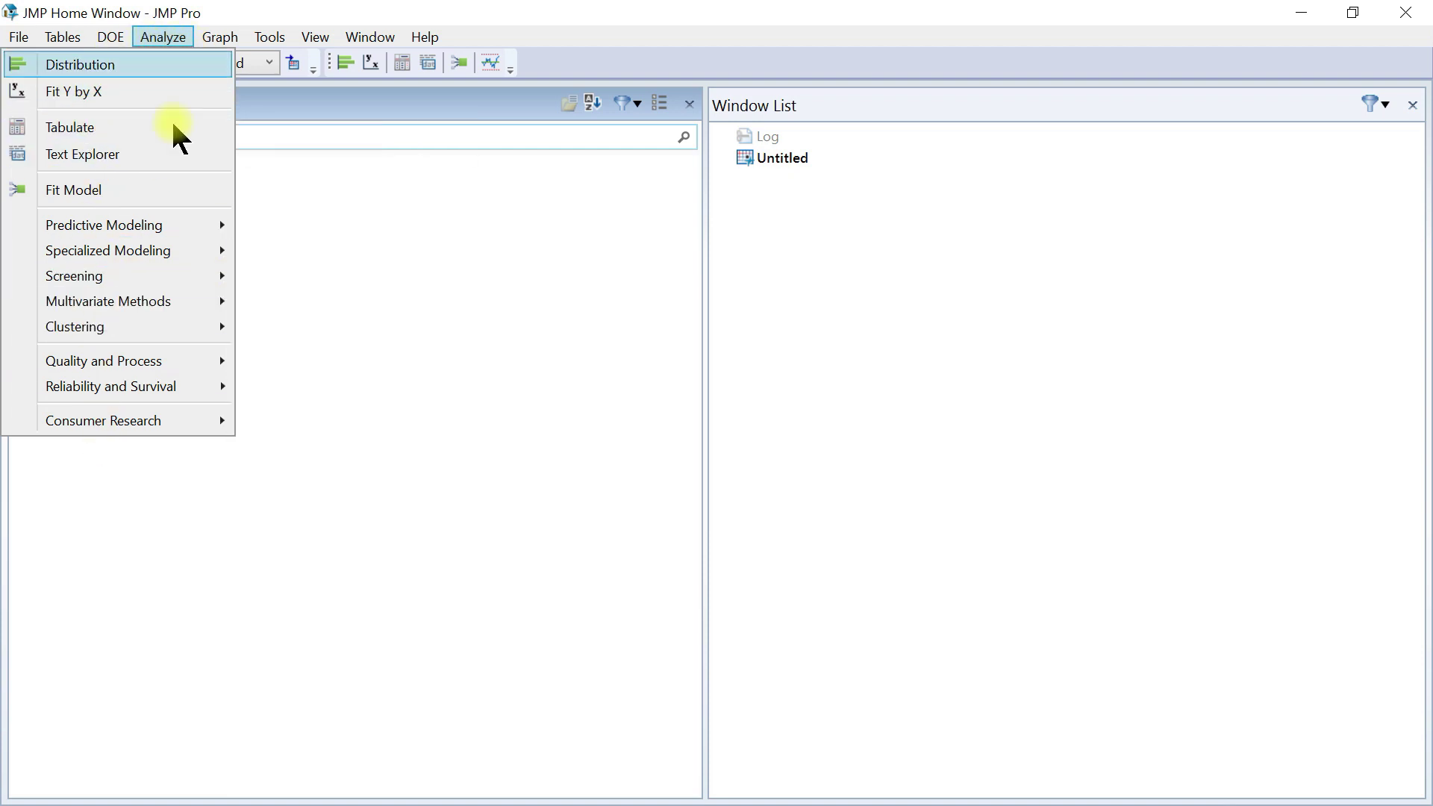
pyautogui.moveTo(218, 40)
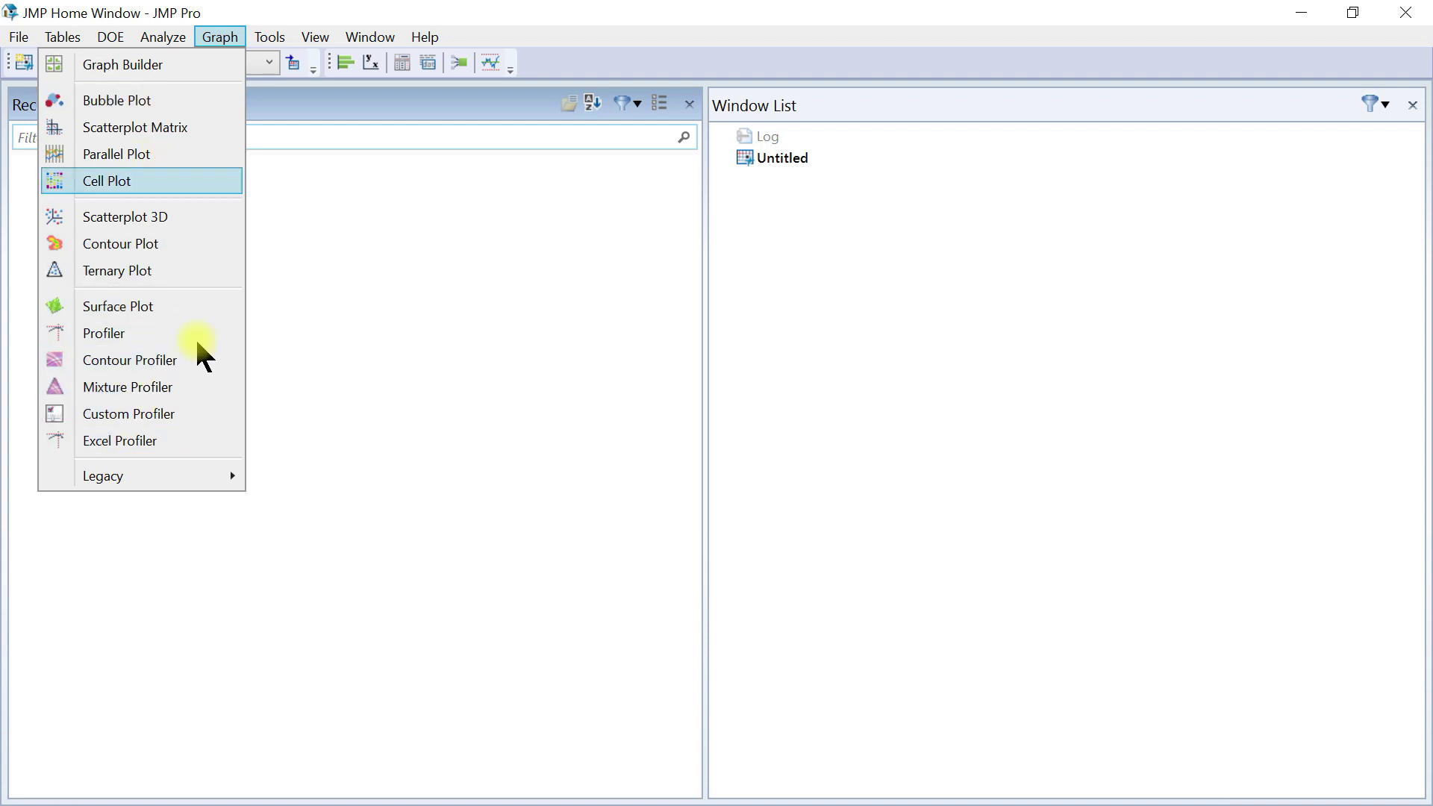
pyautogui.click(219, 37)
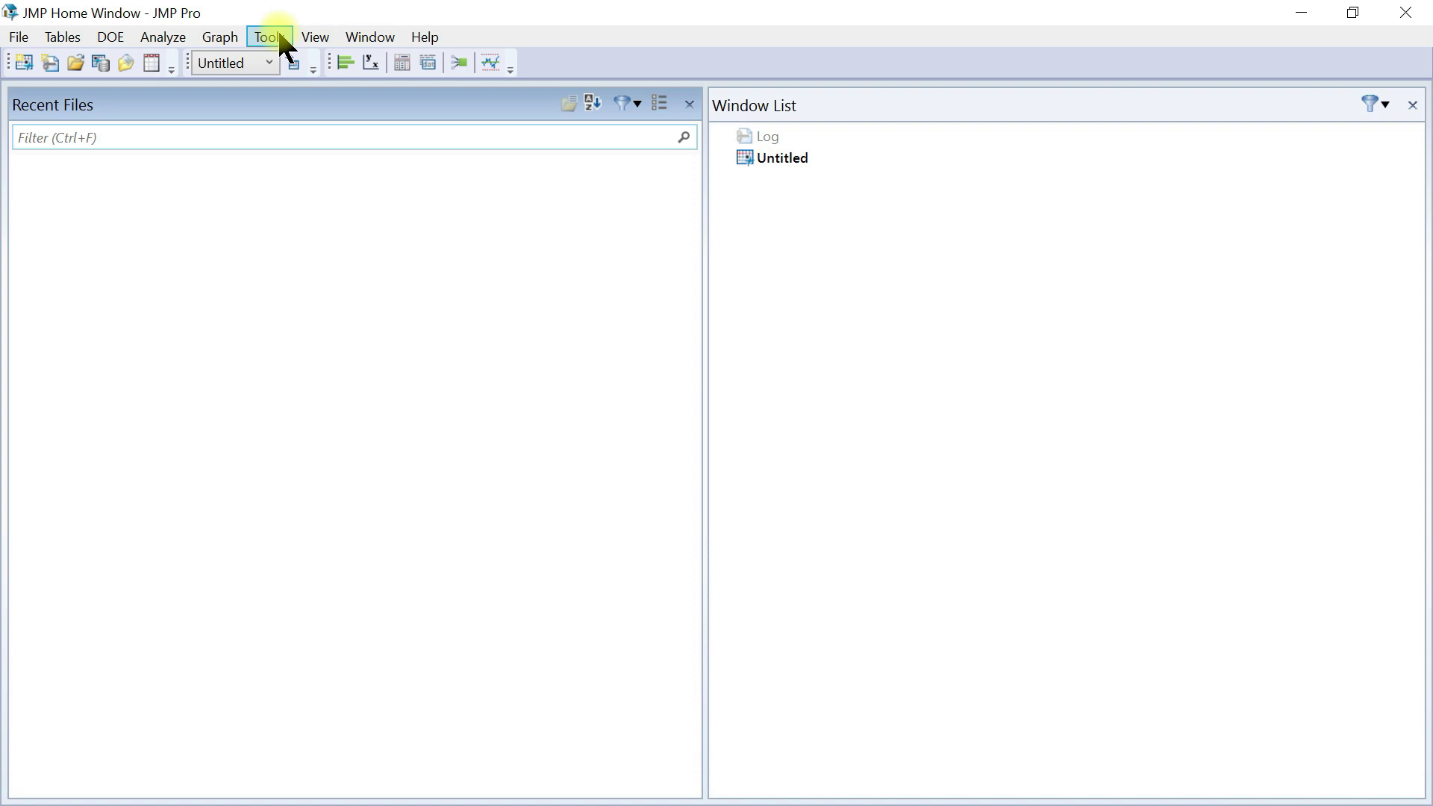
pyautogui.click(271, 39)
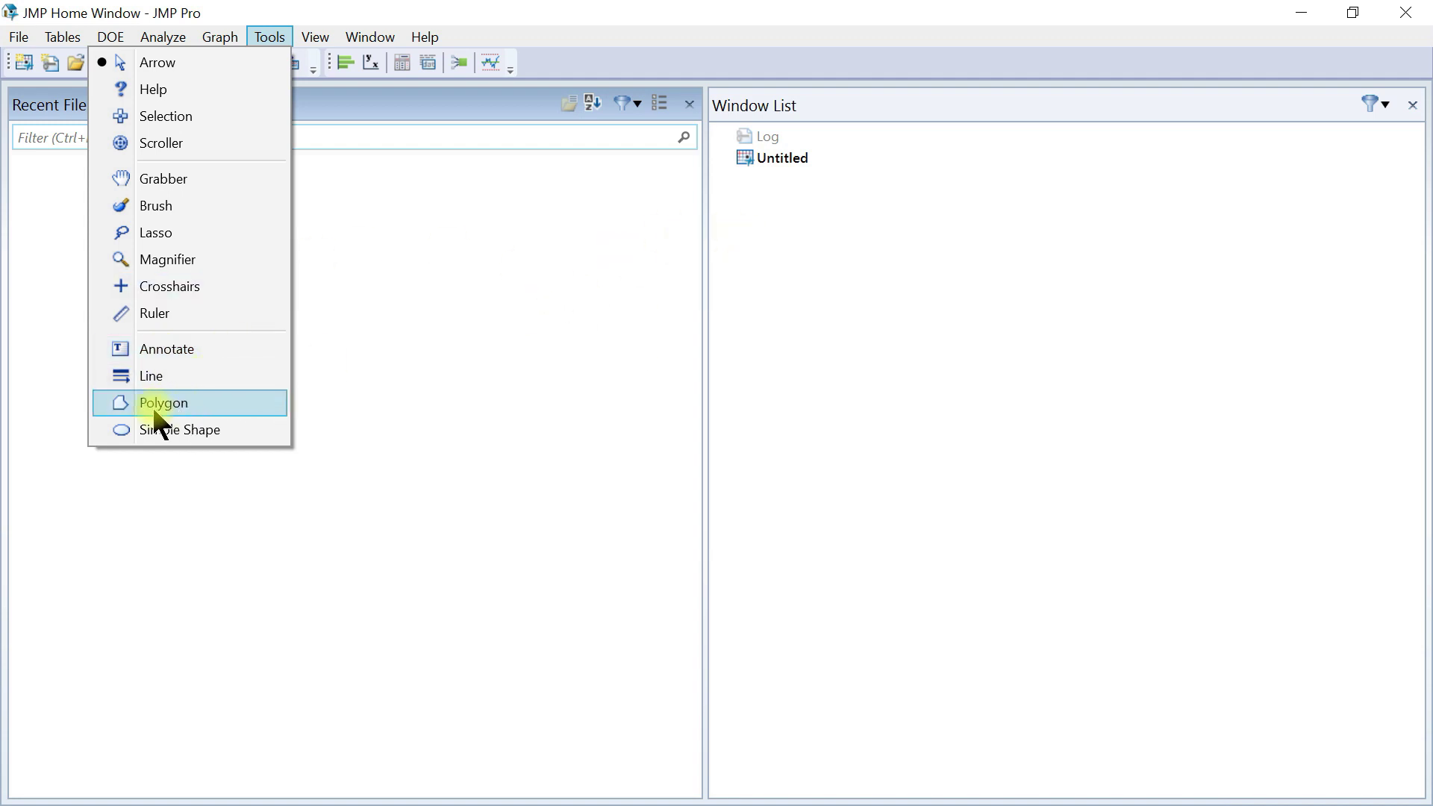
pyautogui.click(357, 37)
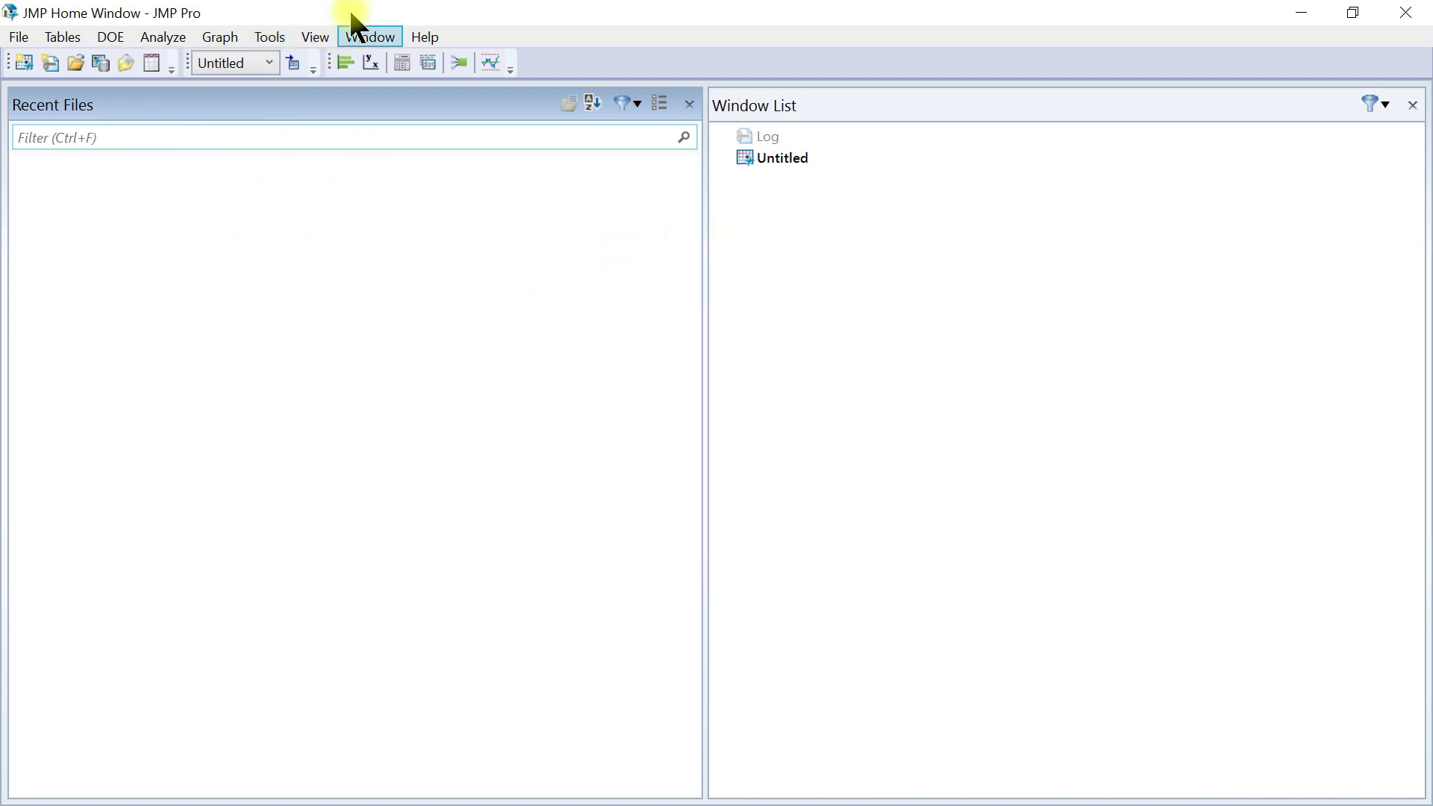
pyautogui.click(315, 38)
pyautogui.click(315, 37)
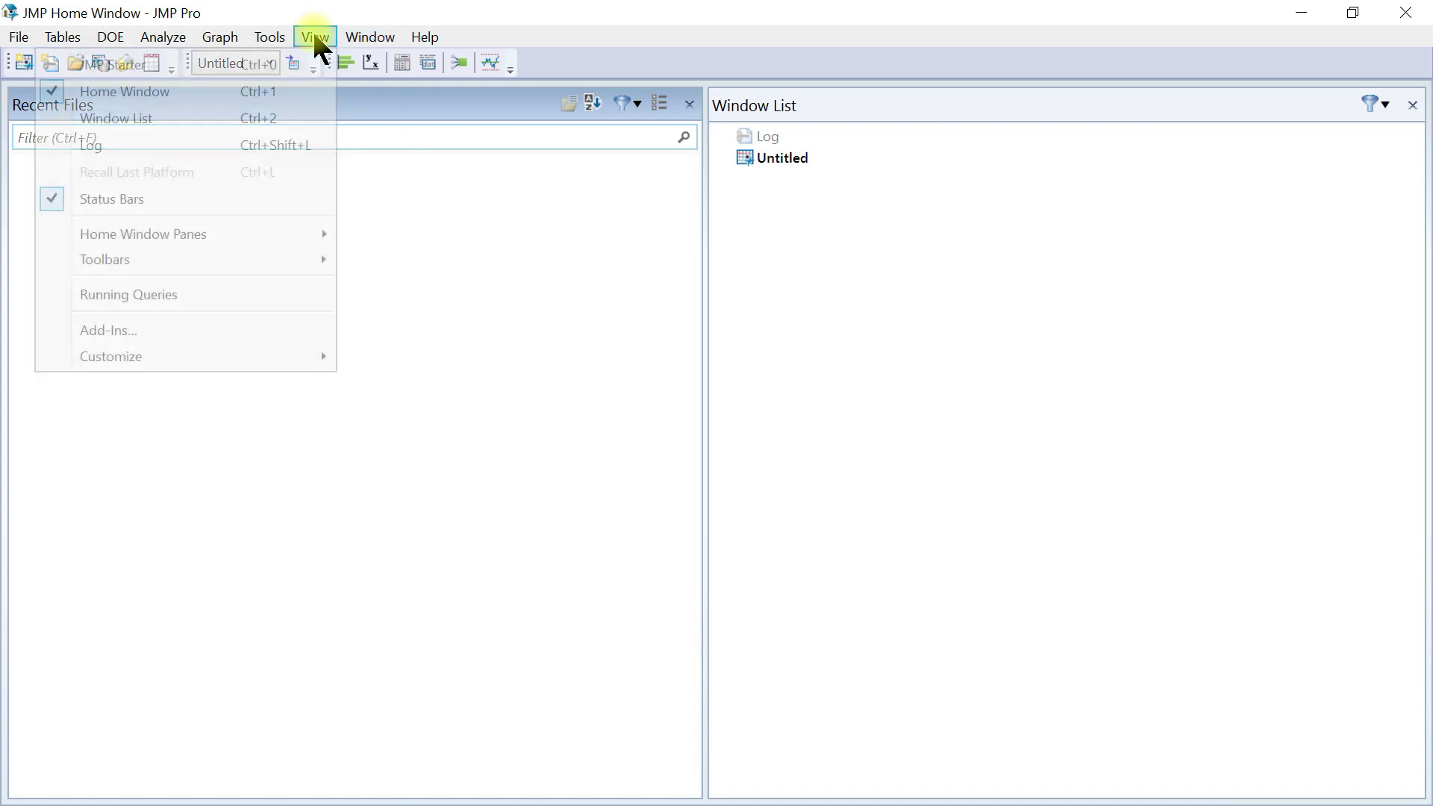
pyautogui.click(314, 38)
pyautogui.click(270, 37)
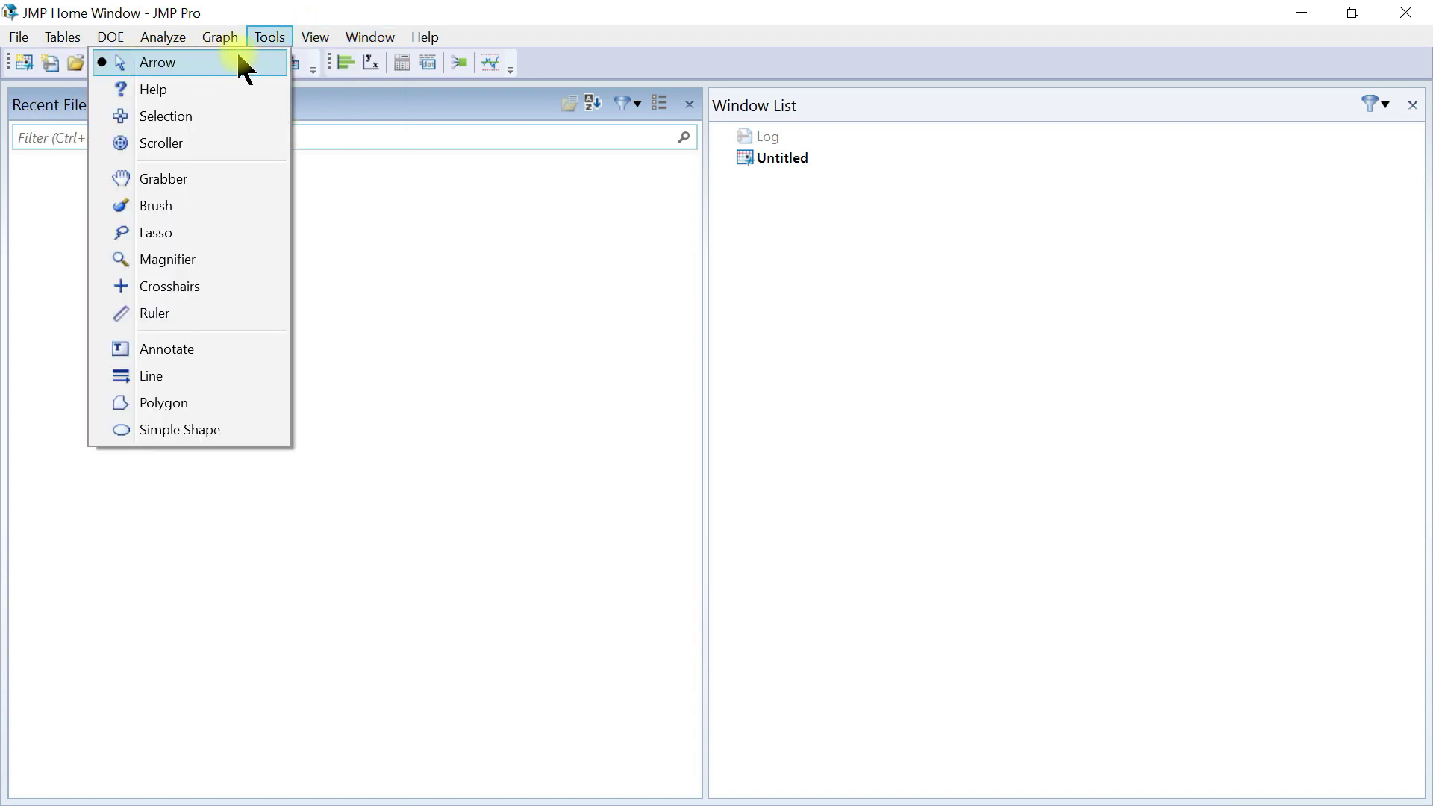
pyautogui.click(314, 37)
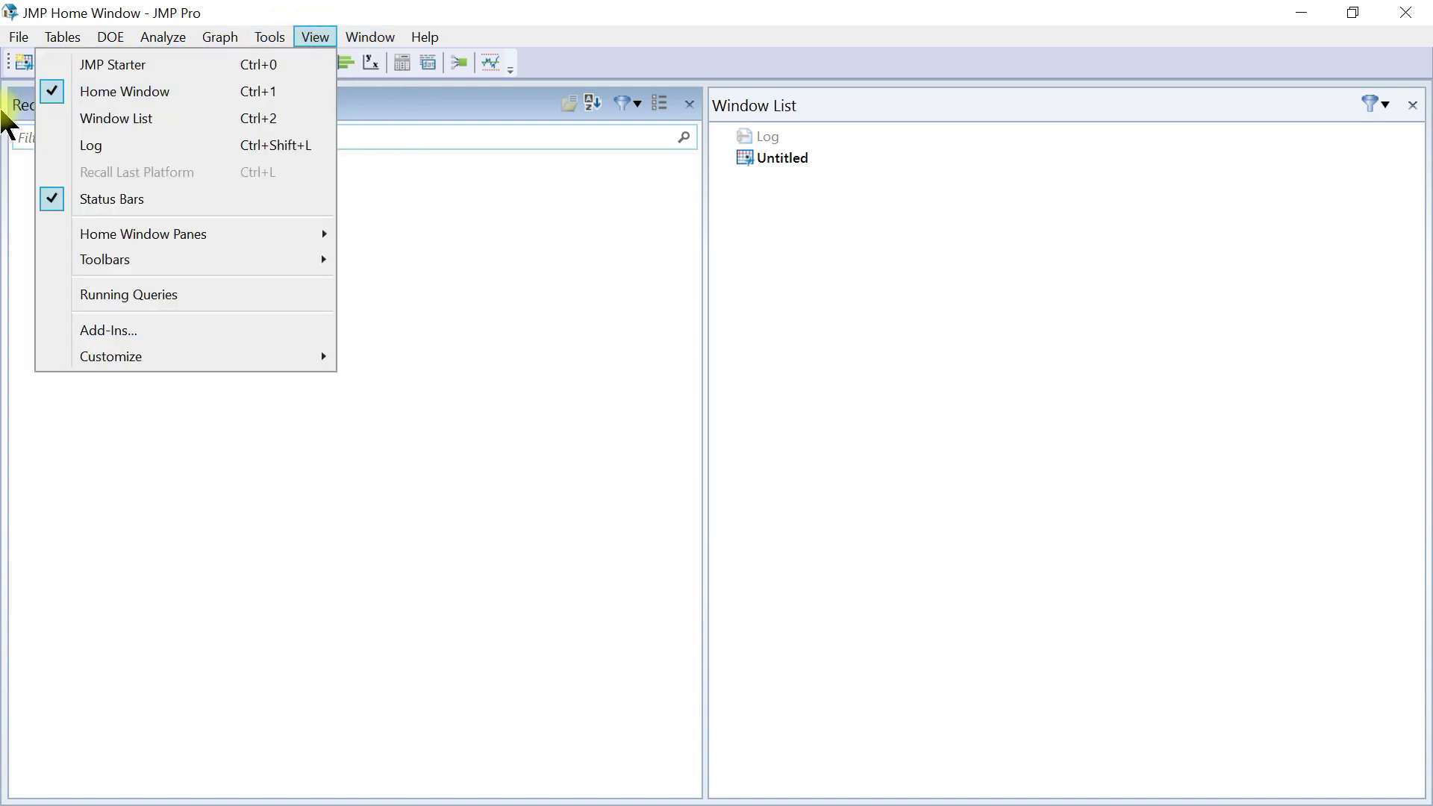
pyautogui.click(53, 37)
pyautogui.click(305, 39)
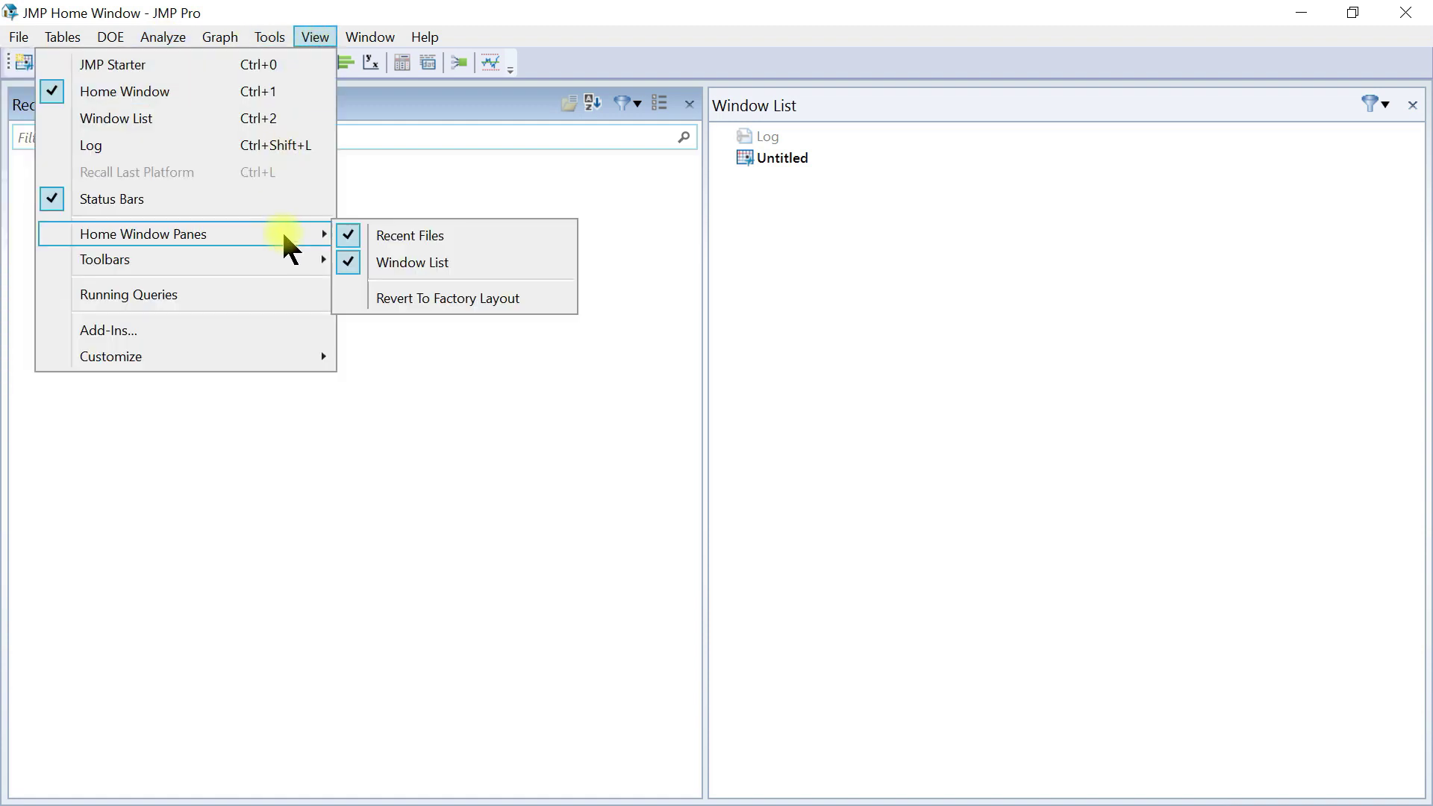
pyautogui.press('Escape')
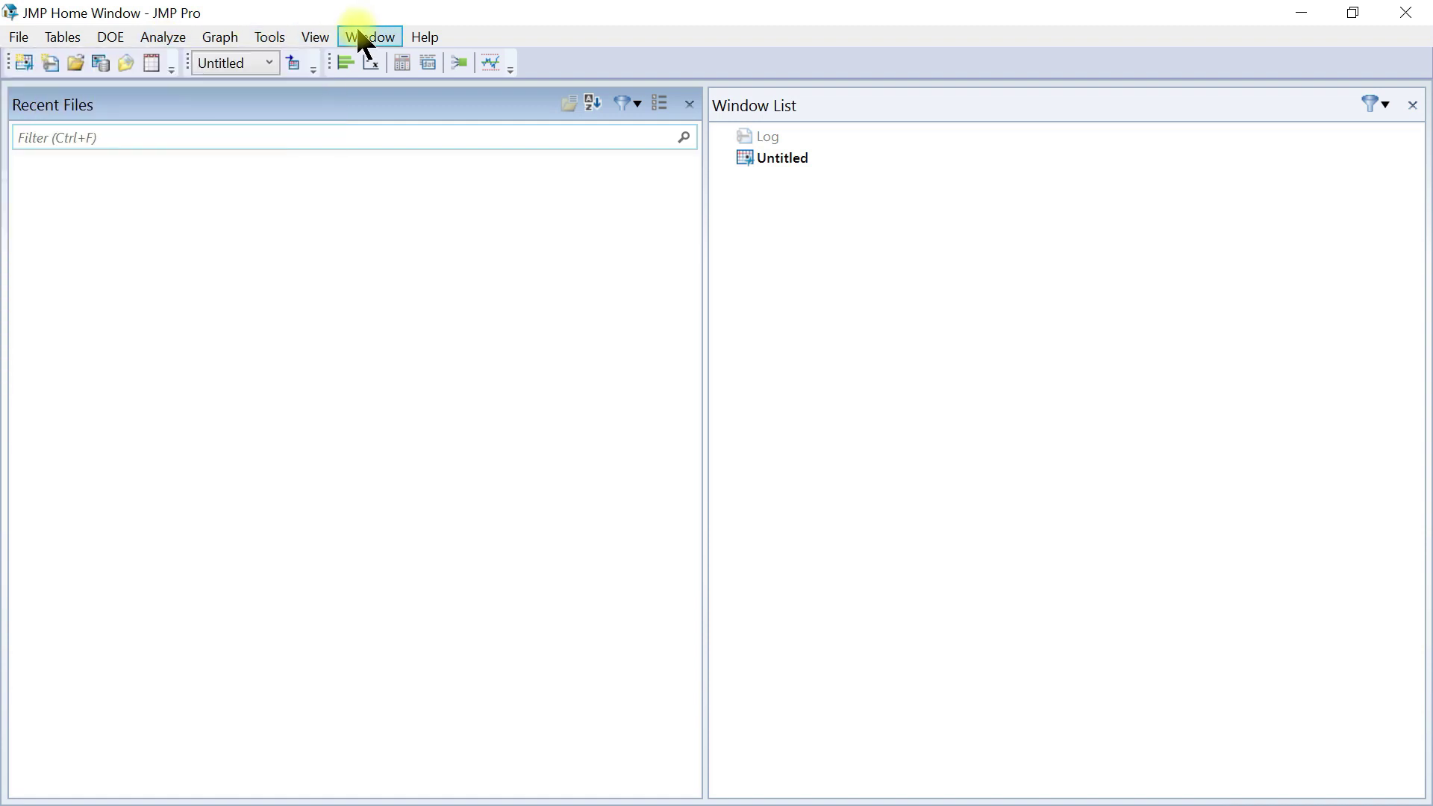
pyautogui.click(366, 37)
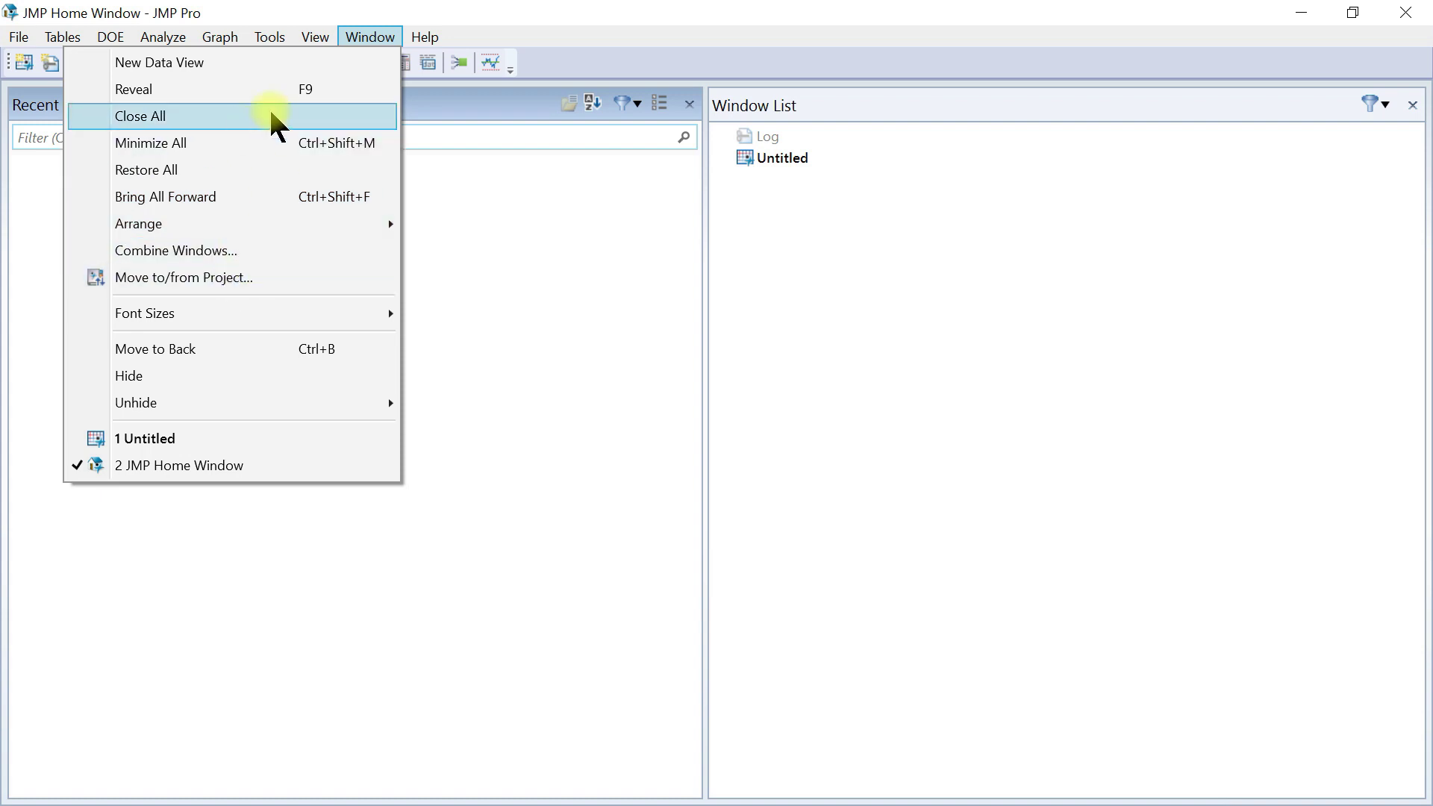
pyautogui.click(397, 11)
pyautogui.click(439, 37)
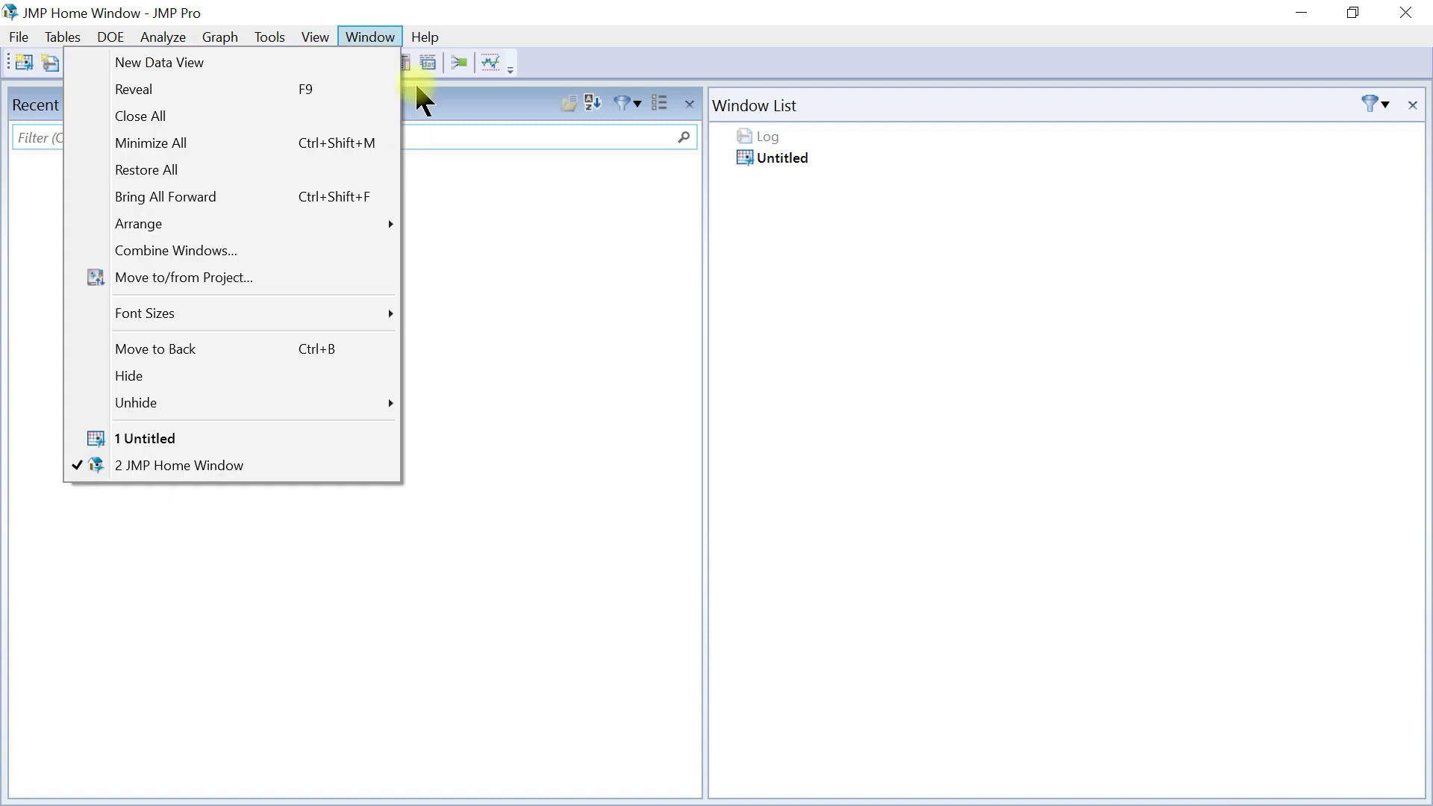
pyautogui.moveTo(163, 37)
pyautogui.click(532, 215)
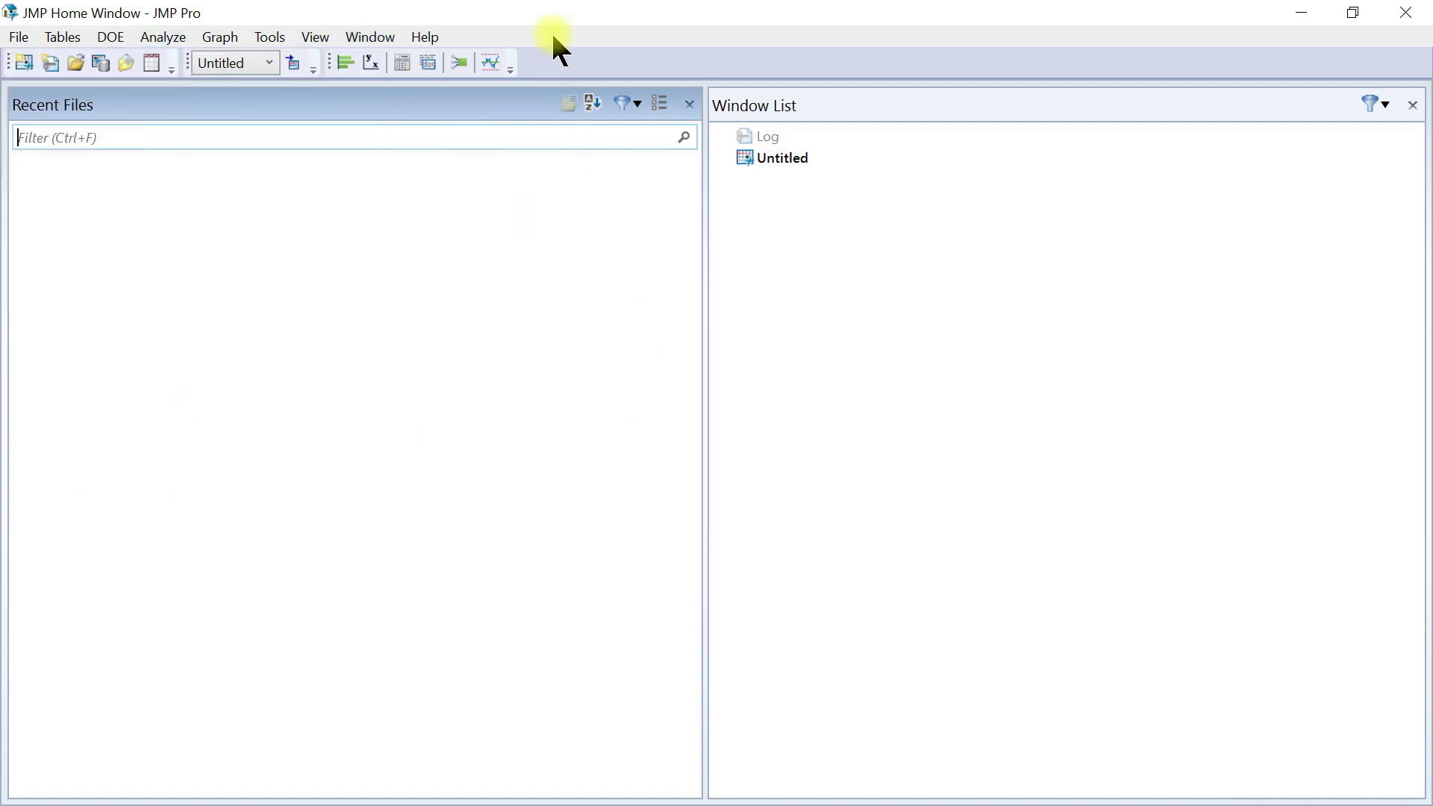
# - Preview the toolbar list and the analysis platforms menu without making changes
pyautogui.rightClick(551, 36)
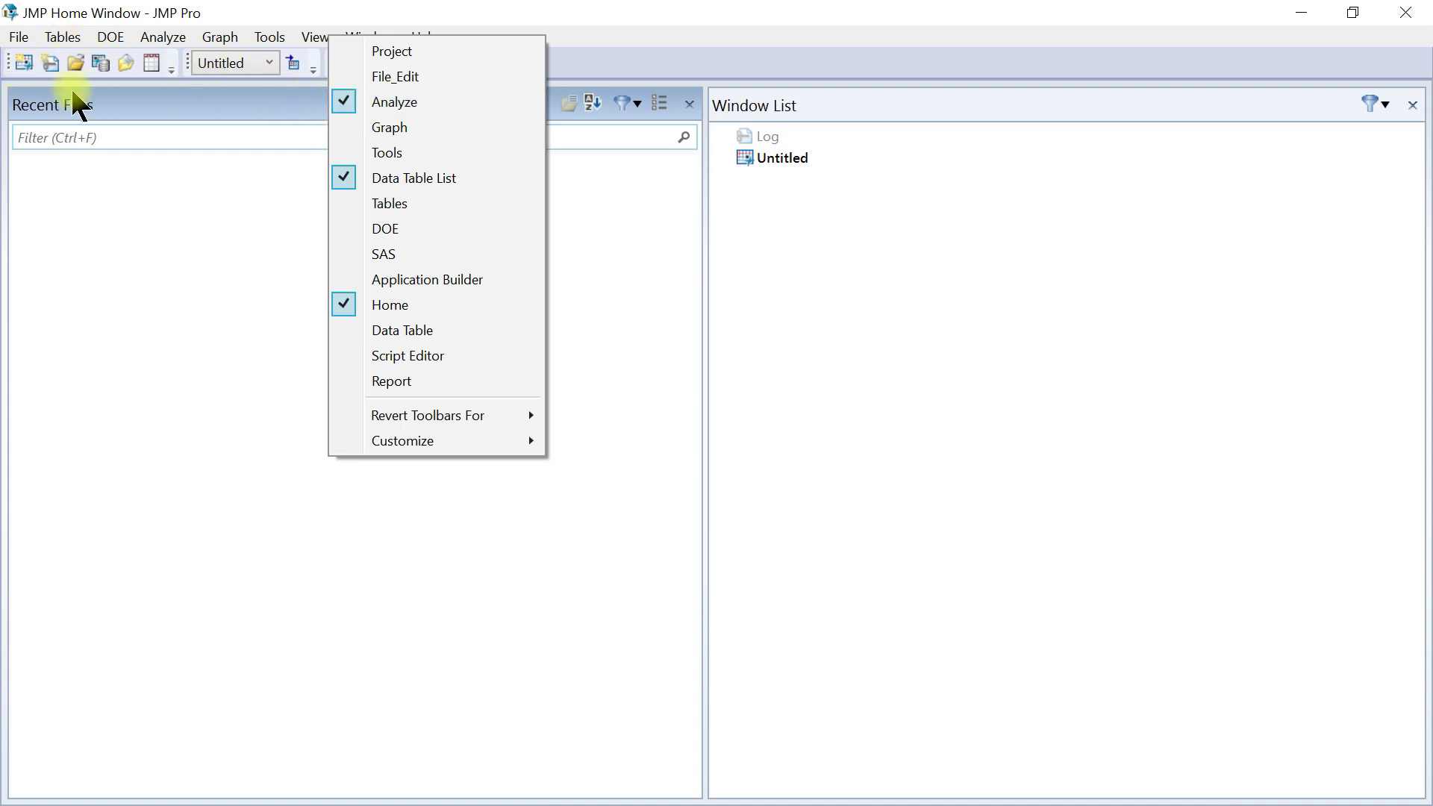
pyautogui.click(185, 150)
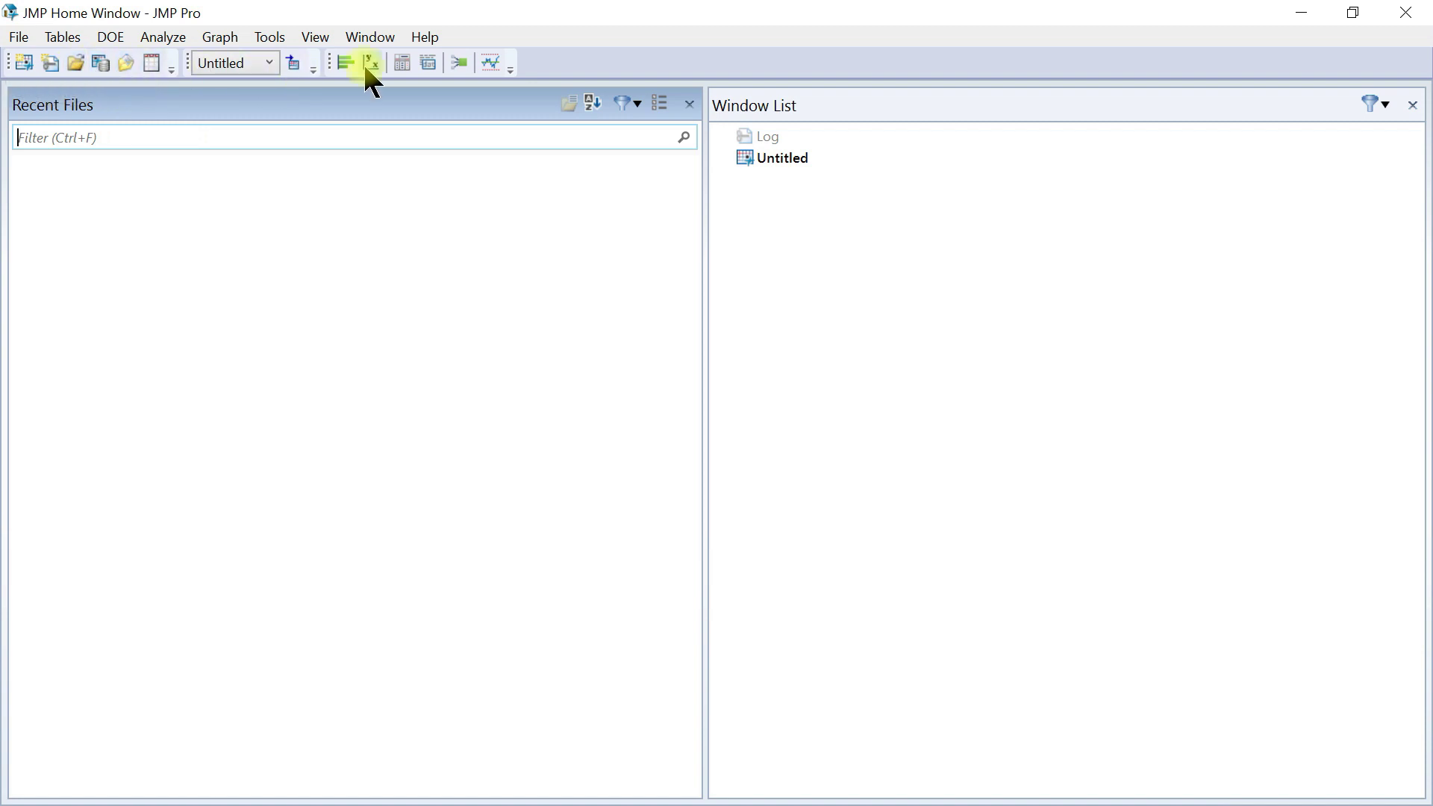
pyautogui.click(181, 37)
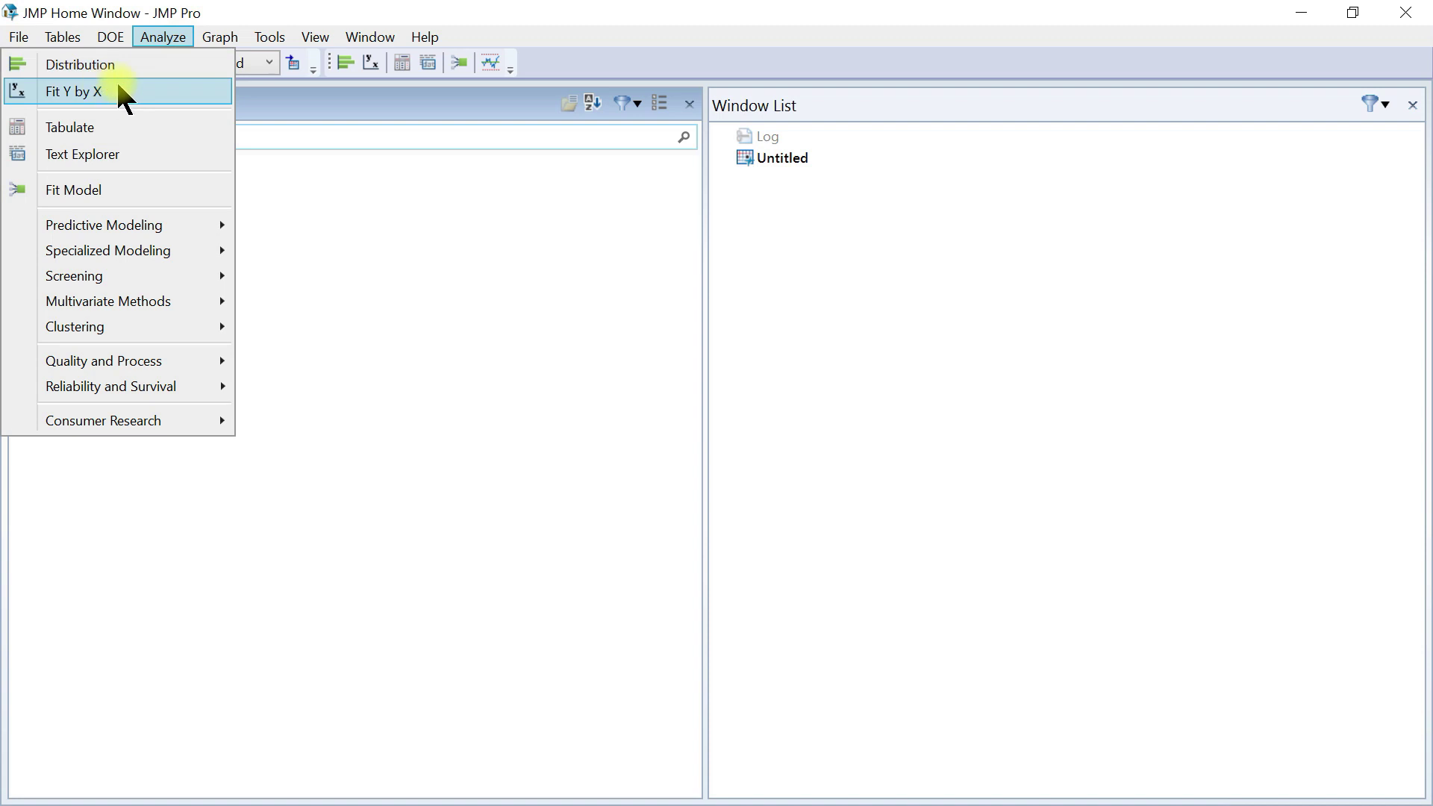
pyautogui.click(395, 221)
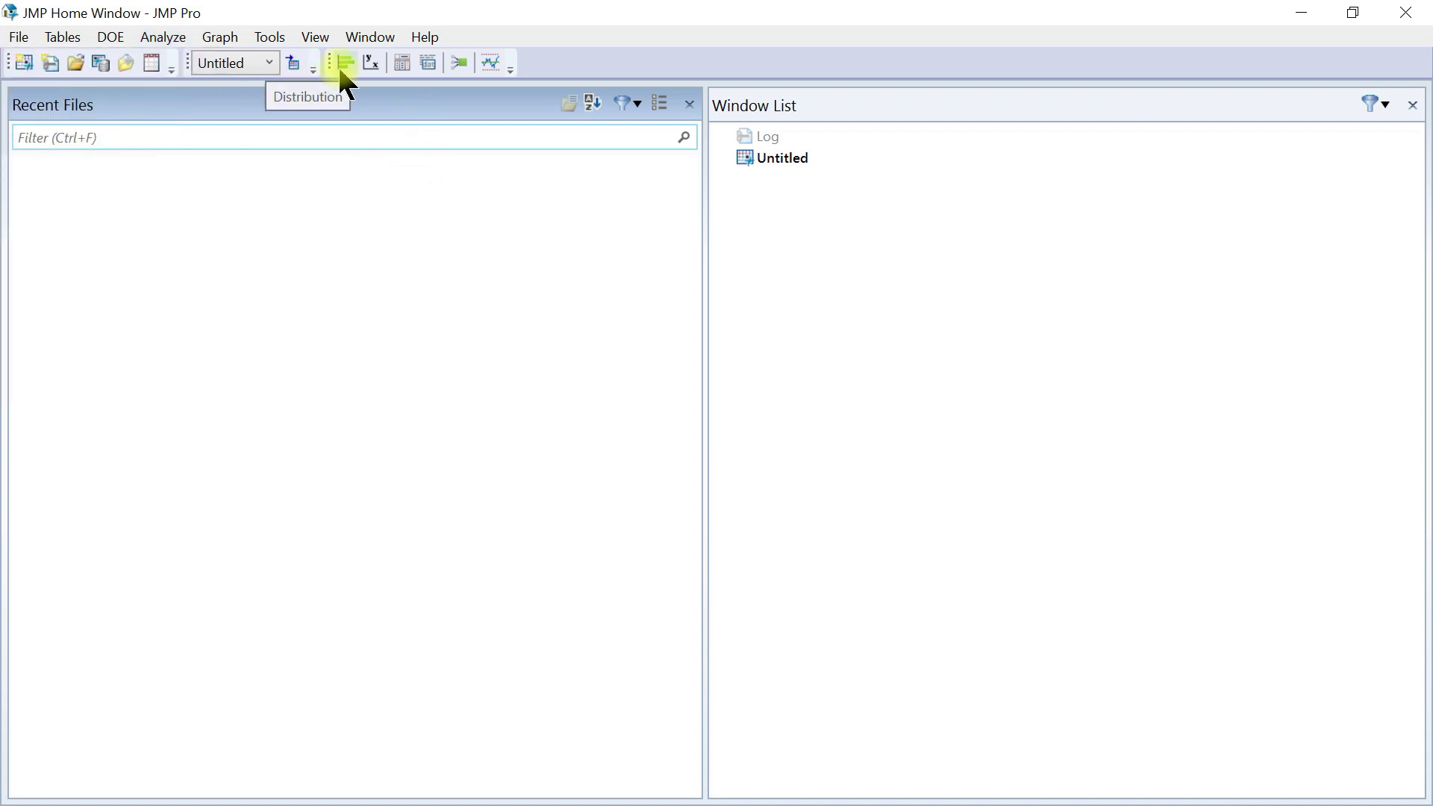
# - Add the Graph, Tables and DOE toolbars to the home window
pyautogui.rightClick(562, 59)
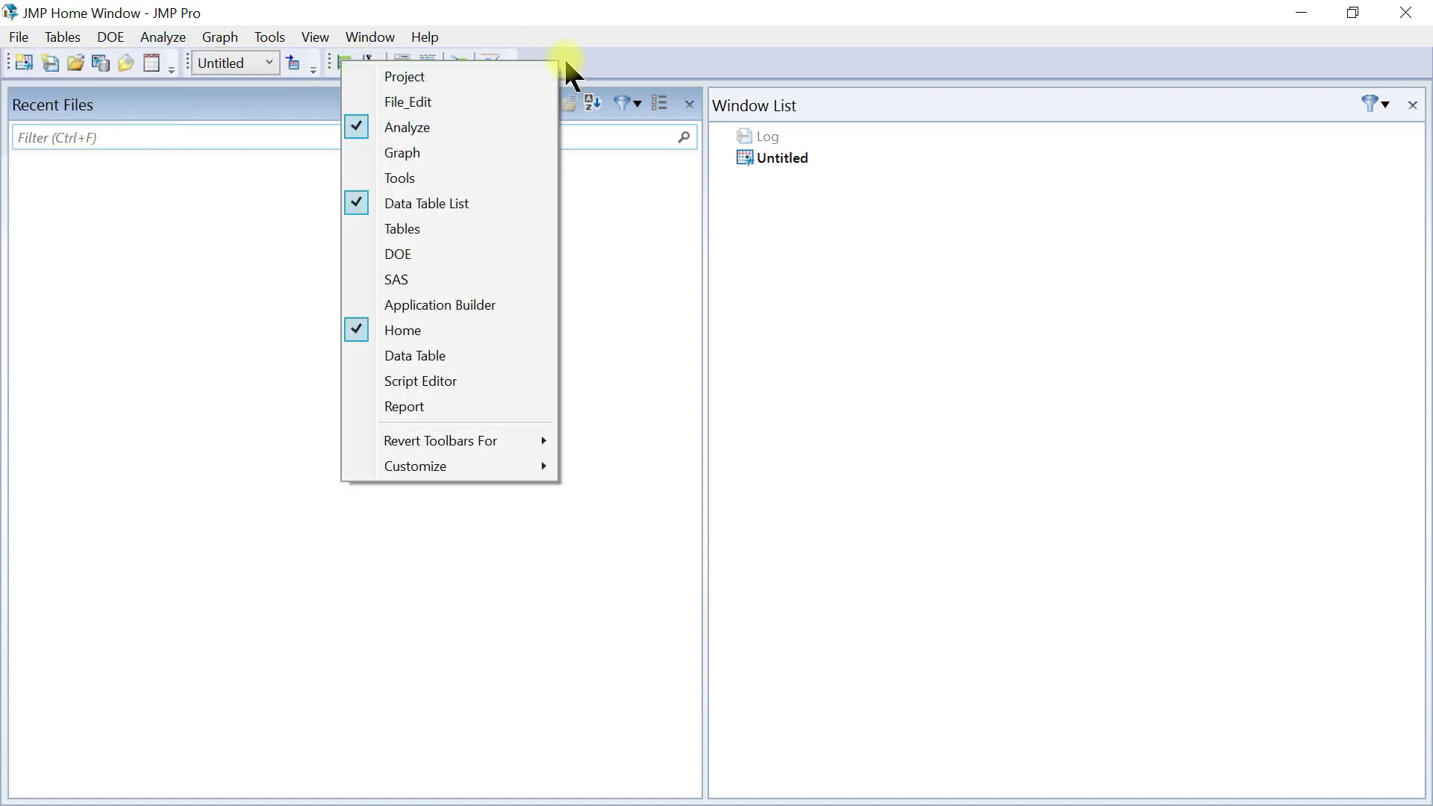
pyautogui.click(402, 154)
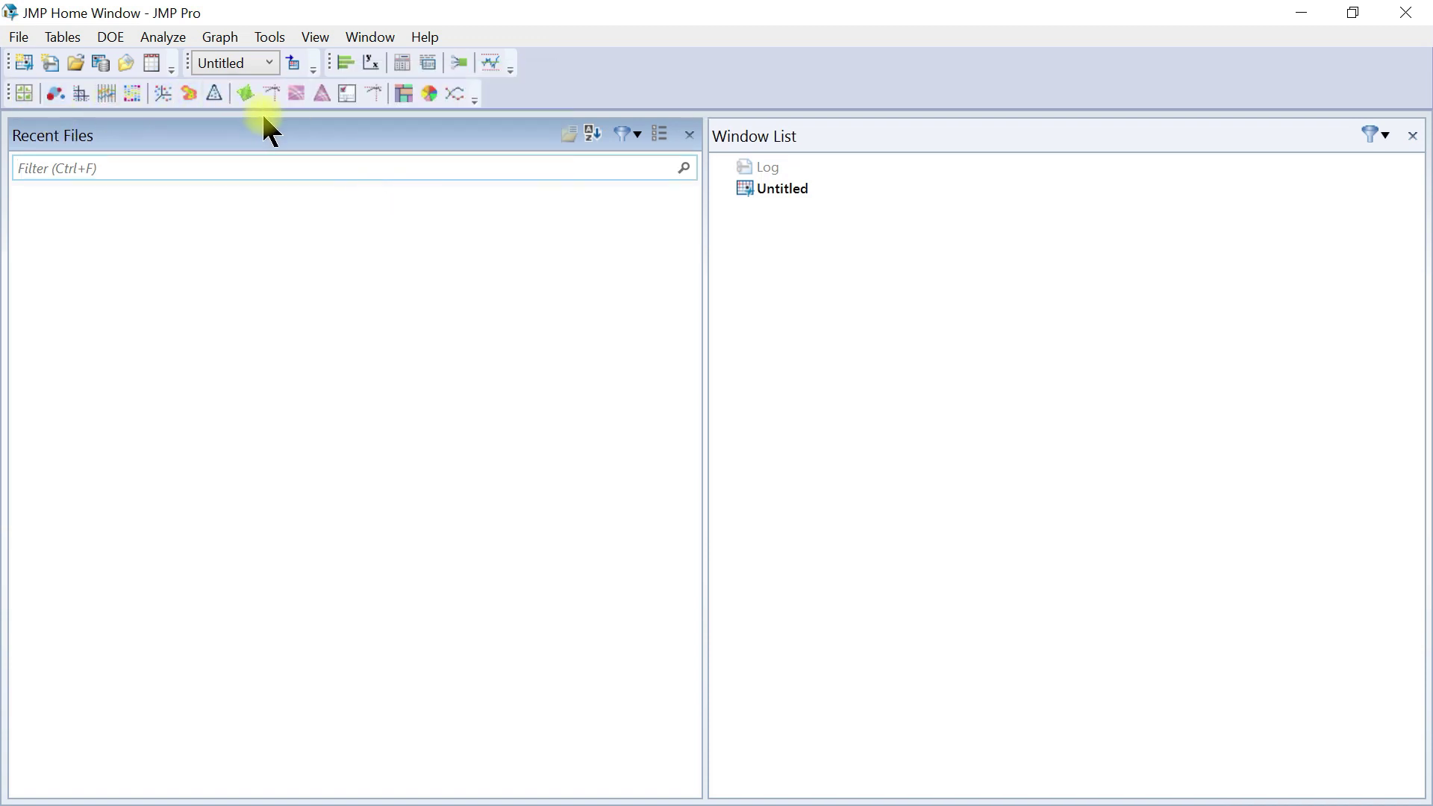
pyautogui.rightClick(662, 52)
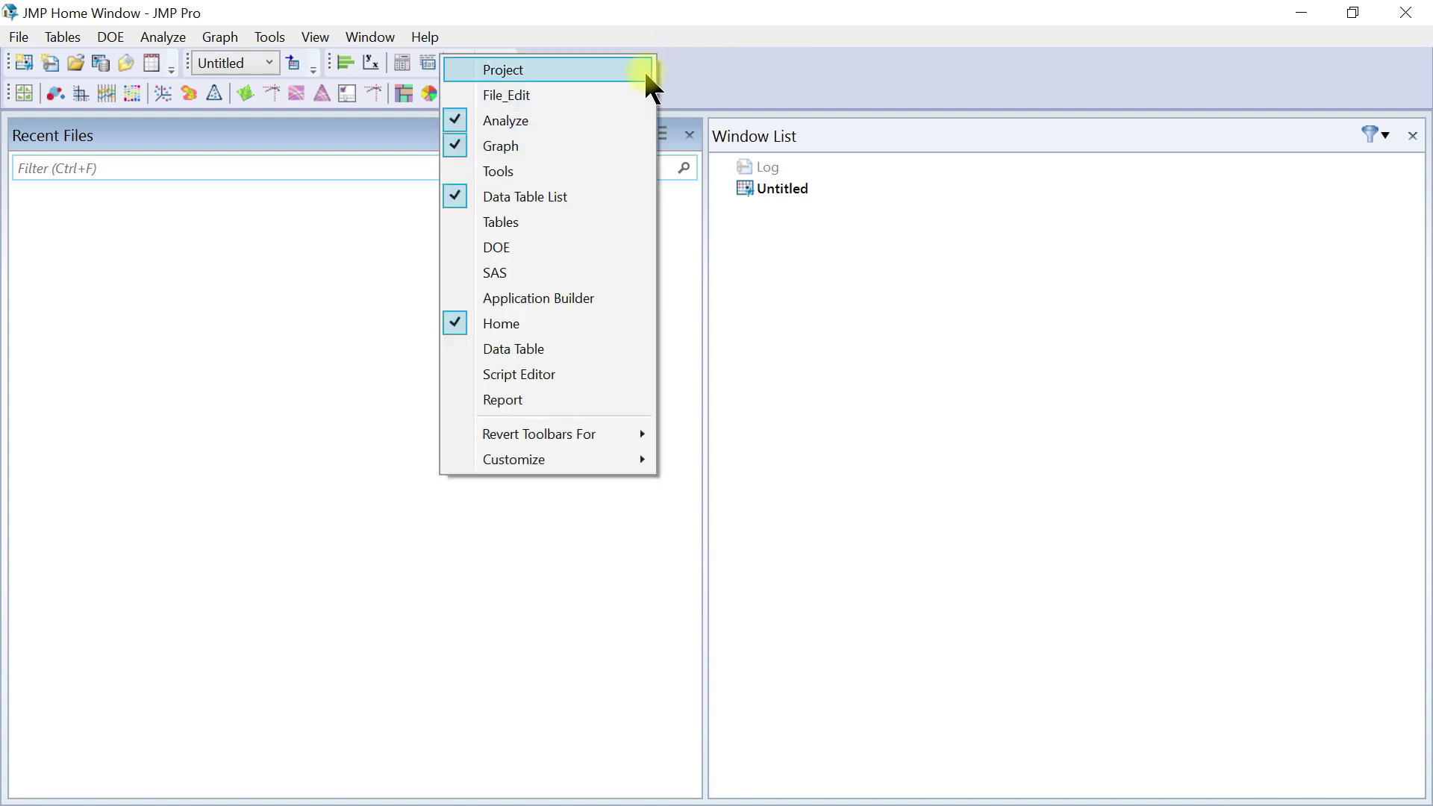
pyautogui.click(535, 222)
pyautogui.rightClick(602, 89)
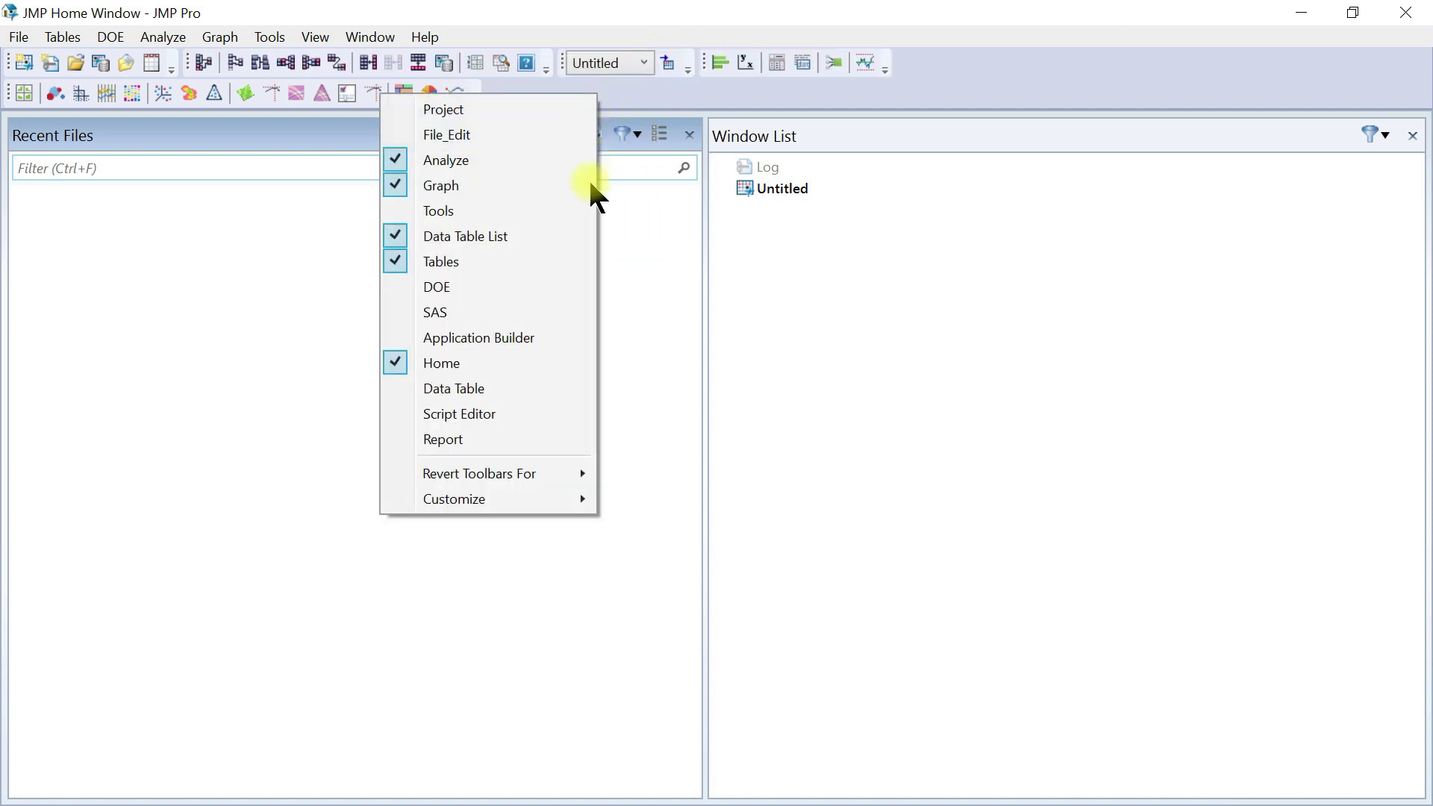
pyautogui.click(500, 286)
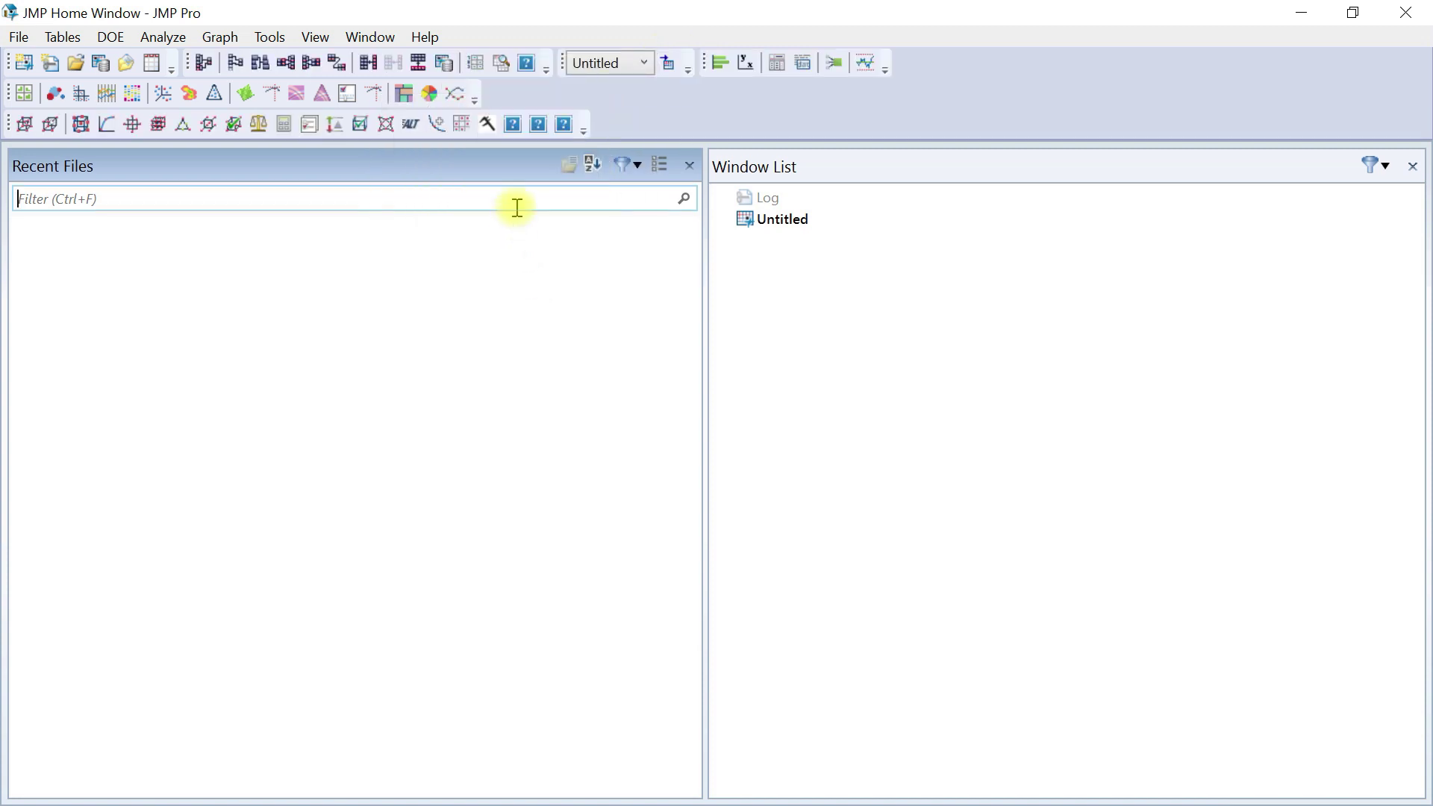
# - Remove the Graph toolbar again, leaving Tables and DOE shown
pyautogui.rightClick(639, 98)
pyautogui.click(495, 187)
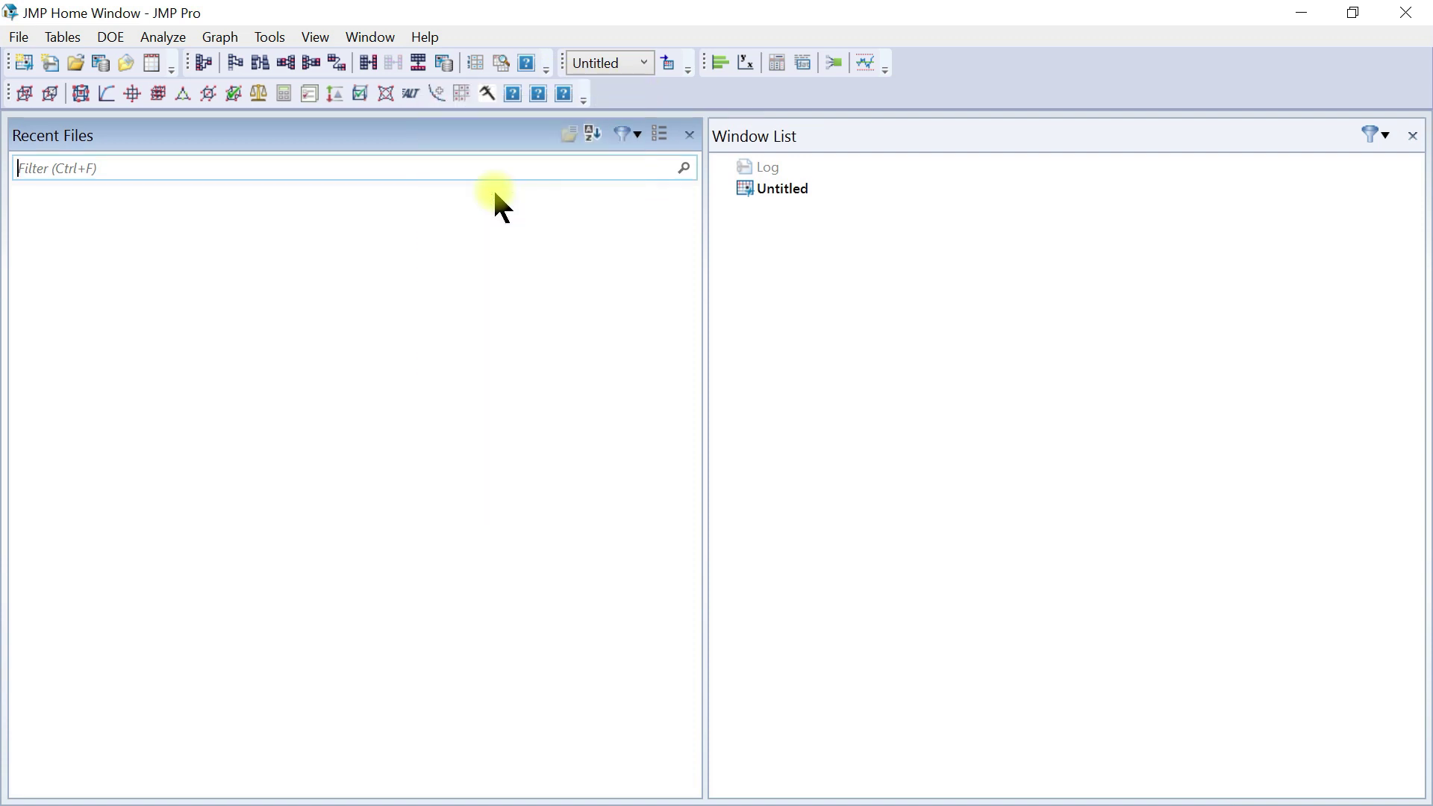
pyautogui.rightClick(615, 100)
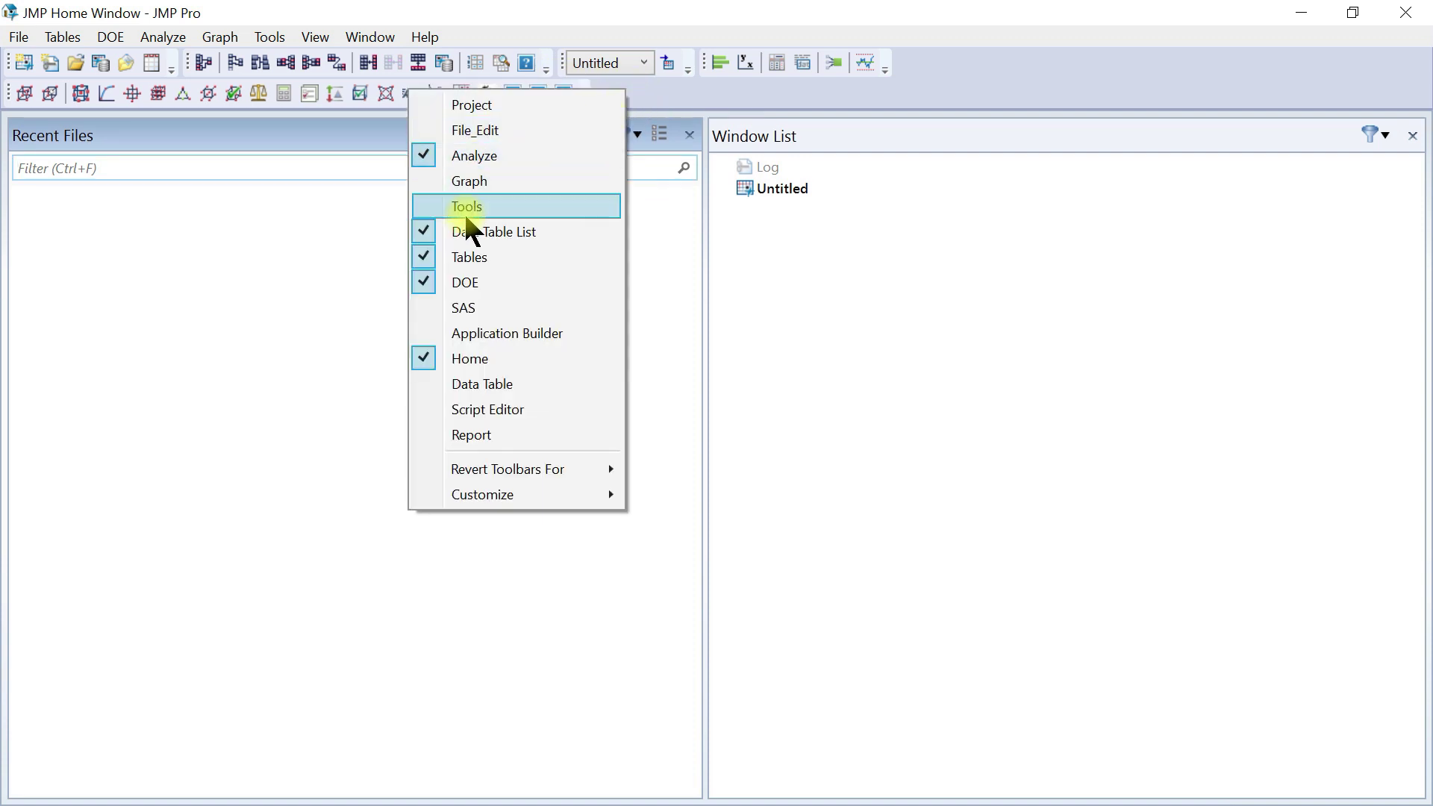